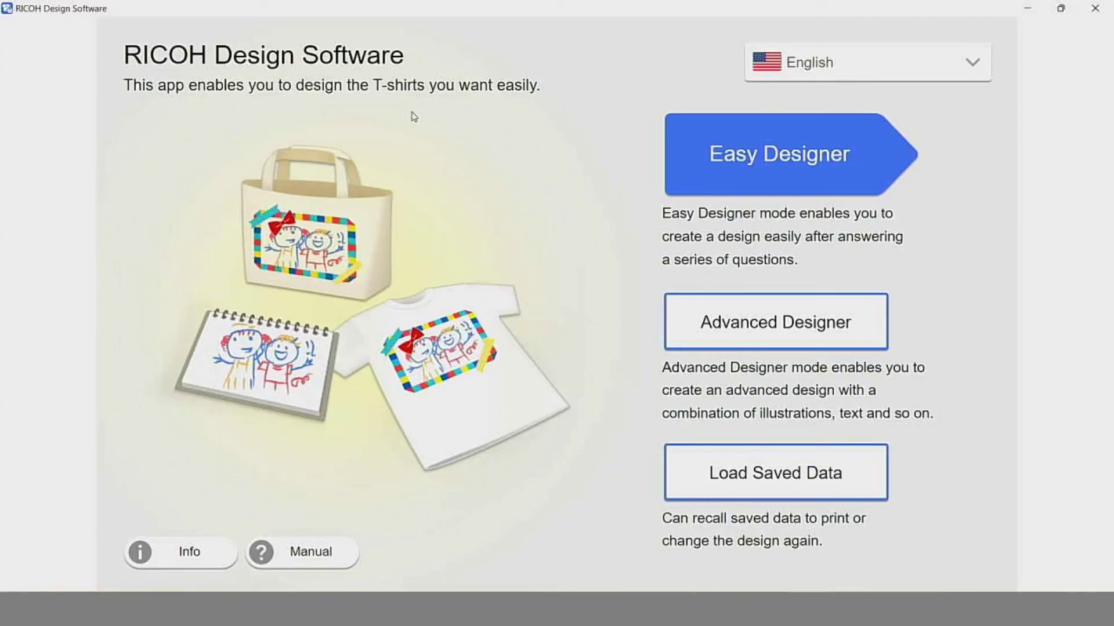
- Browse the interface language list and keep English as the language
{"action": "left_click", "coordinate": [973, 67]}
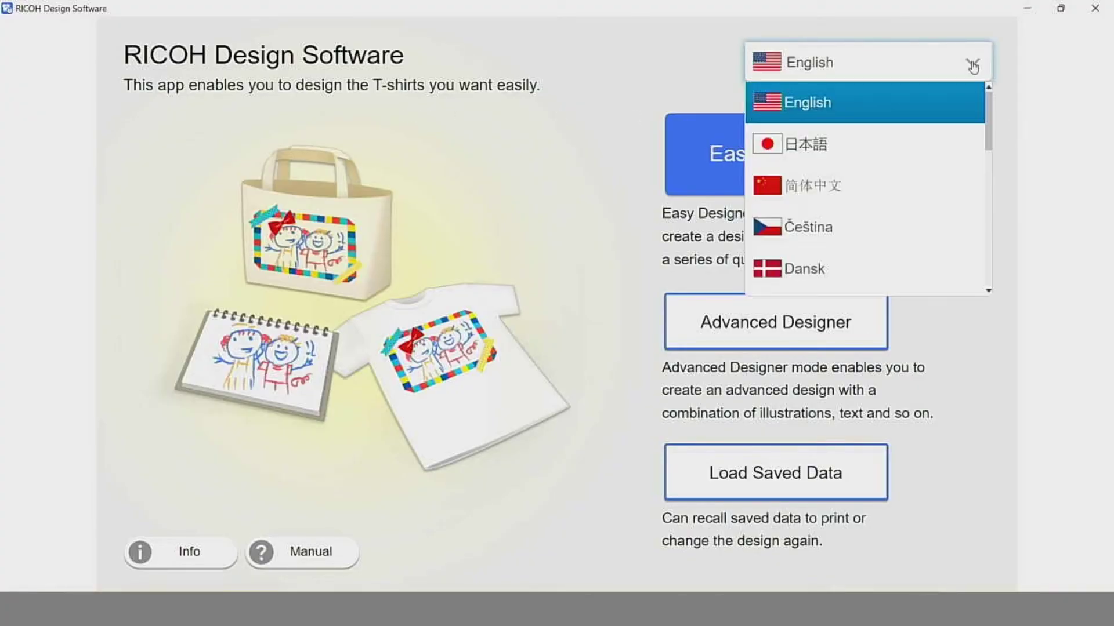
{"action": "left_click", "coordinate": [988, 293]}
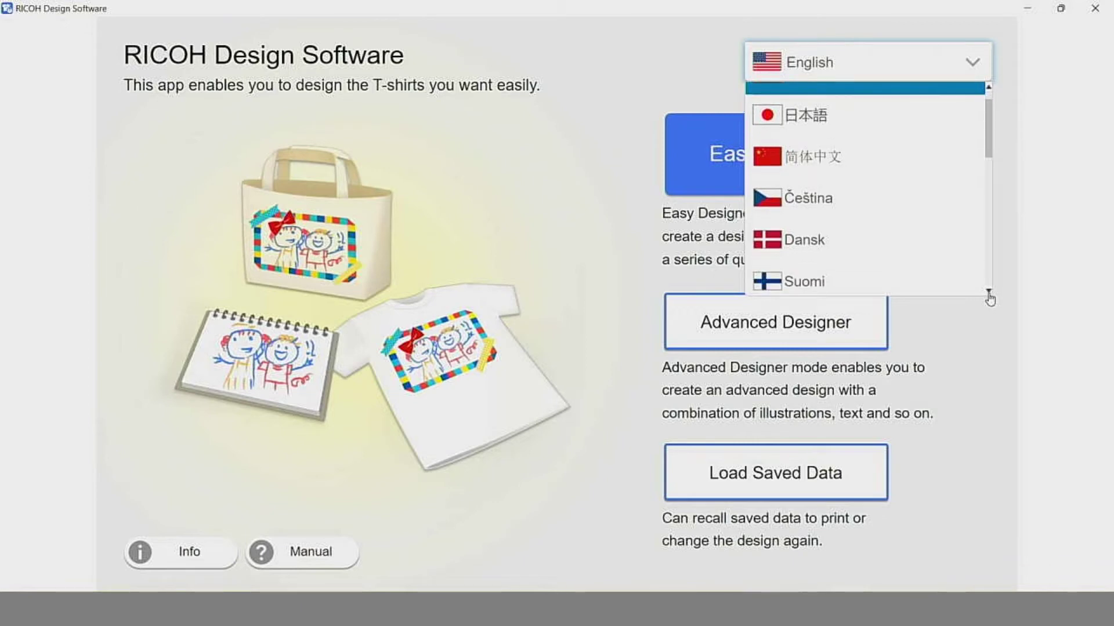
{"action": "left_click", "coordinate": [989, 293]}
{"action": "left_click", "coordinate": [988, 292]}
{"action": "left_click", "coordinate": [988, 293]}
{"action": "left_click", "coordinate": [989, 293]}
{"action": "left_click", "coordinate": [988, 293]}
{"action": "left_click", "coordinate": [988, 293]}
{"action": "left_click", "coordinate": [989, 293]}
{"action": "left_click", "coordinate": [989, 293]}
{"action": "left_click", "coordinate": [988, 293]}
{"action": "left_click", "coordinate": [989, 293]}
{"action": "left_click", "coordinate": [989, 293]}
{"action": "left_click", "coordinate": [988, 293]}
{"action": "left_click", "coordinate": [988, 293]}
{"action": "left_click_drag", "start_coordinate": [988, 273], "coordinate": [976, 128]}
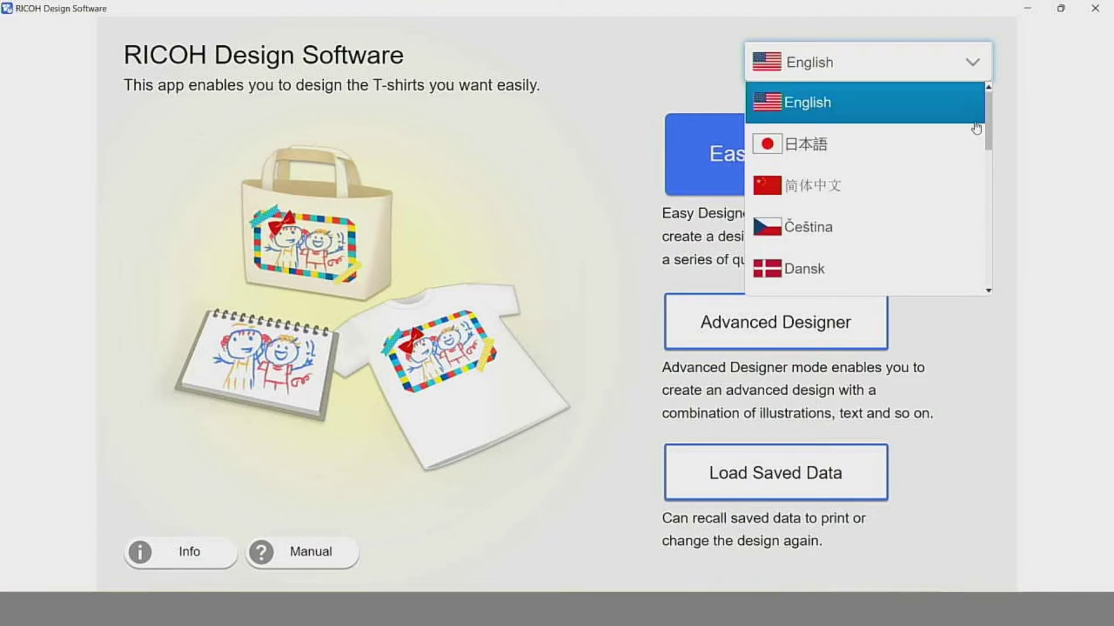
{"action": "left_click", "coordinate": [842, 112]}
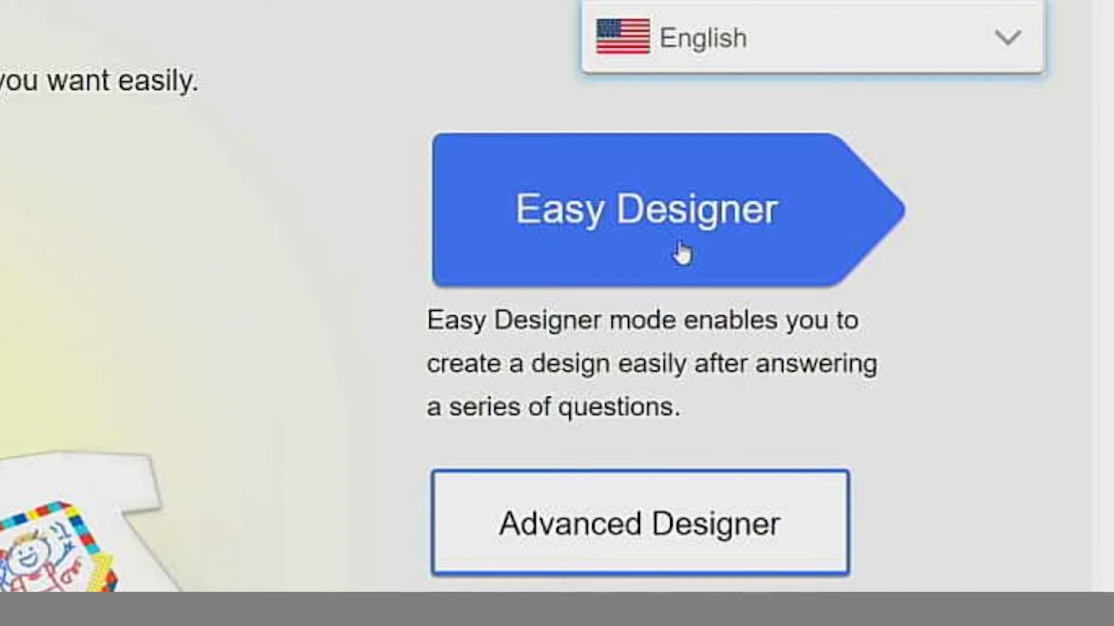
- Start Easy Designer and try Sweatshirt, Tote Bag and Other before settling on T-shirt
{"action": "left_click", "coordinate": [678, 251]}
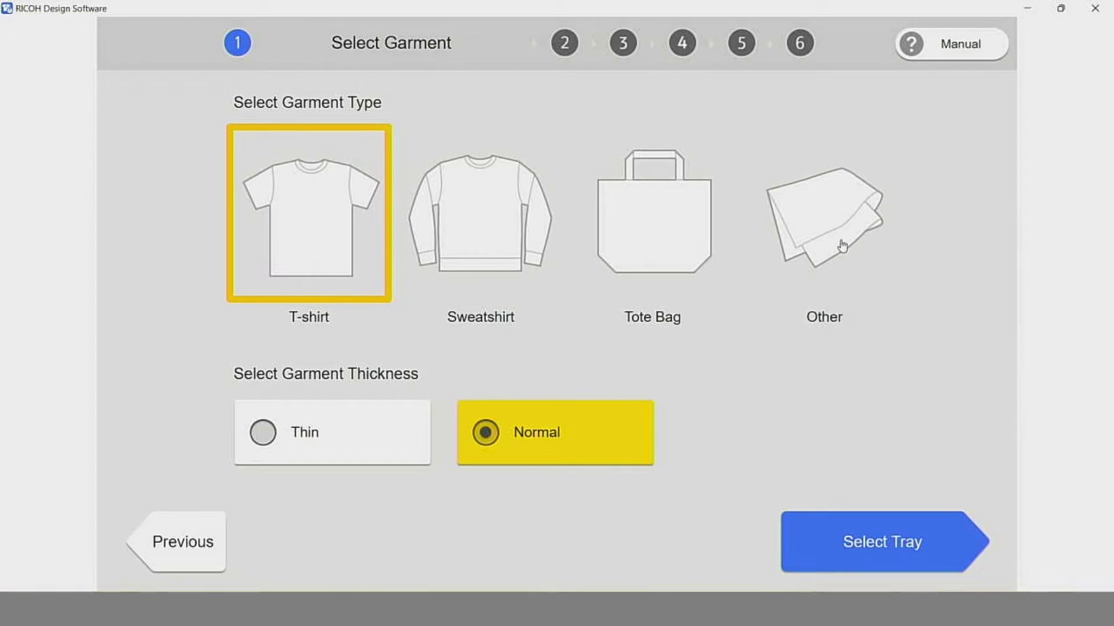
{"action": "left_click", "coordinate": [482, 255]}
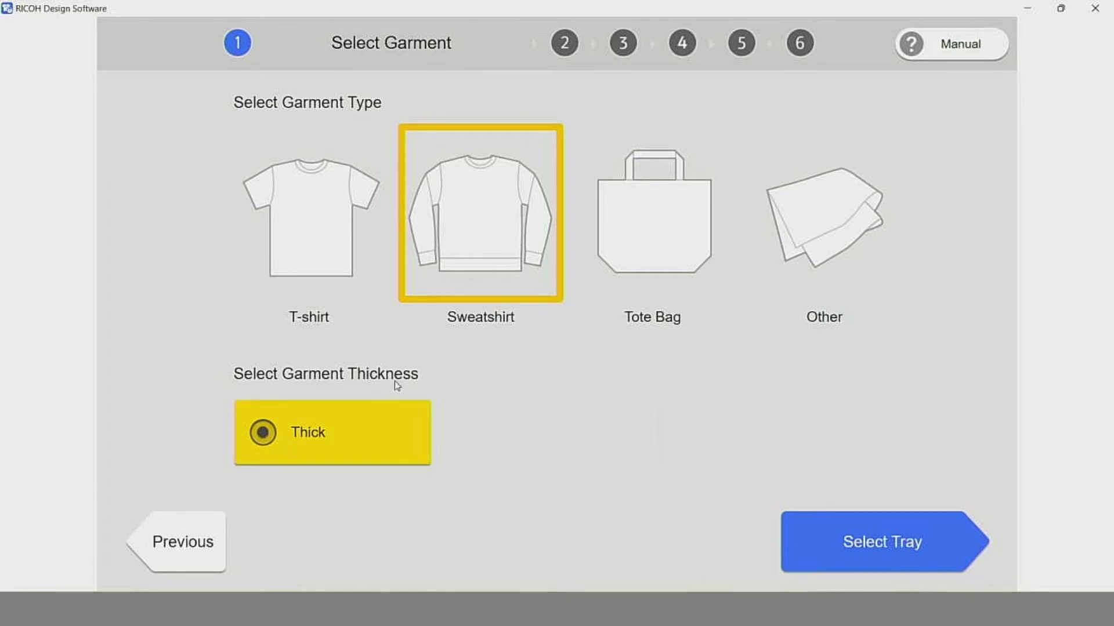
{"action": "left_click", "coordinate": [325, 247]}
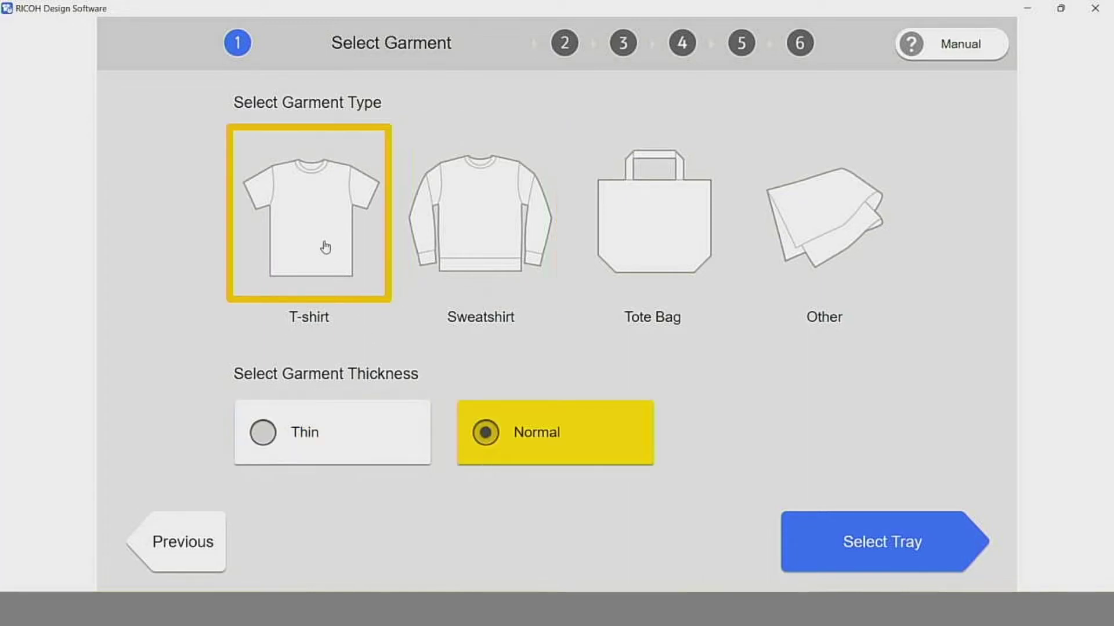
{"action": "left_click", "coordinate": [478, 247]}
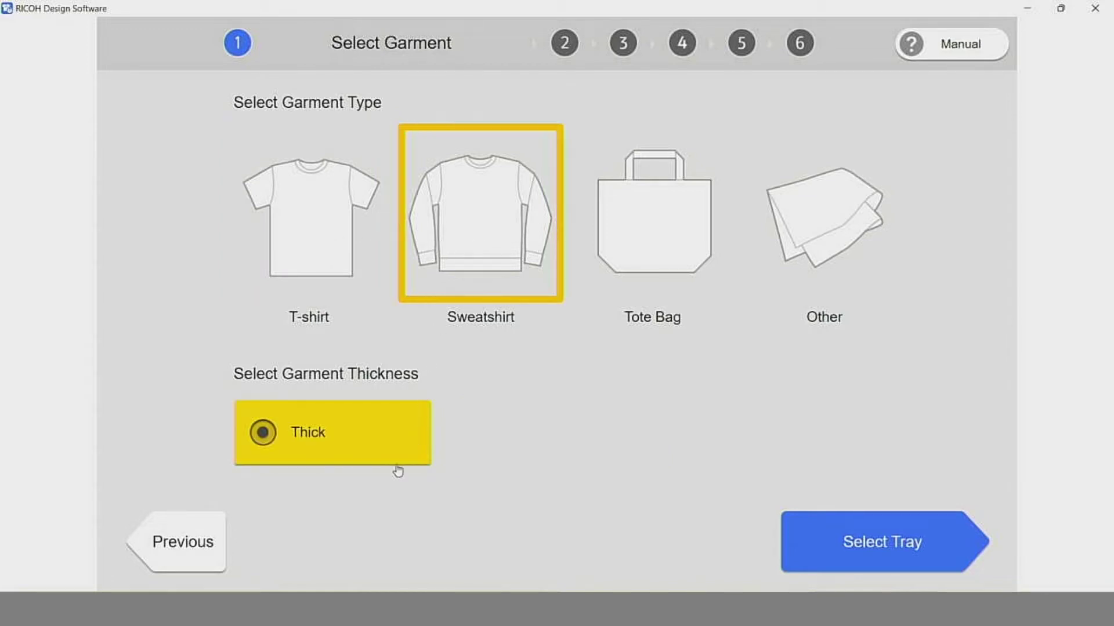
{"action": "left_click", "coordinate": [660, 261]}
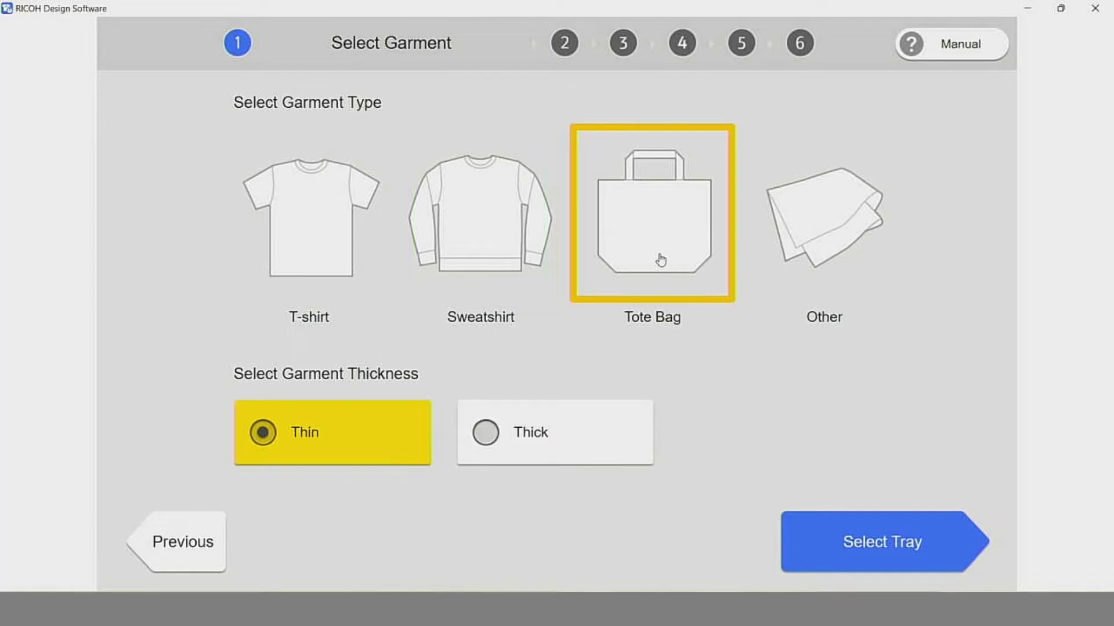
{"action": "left_click", "coordinate": [824, 266]}
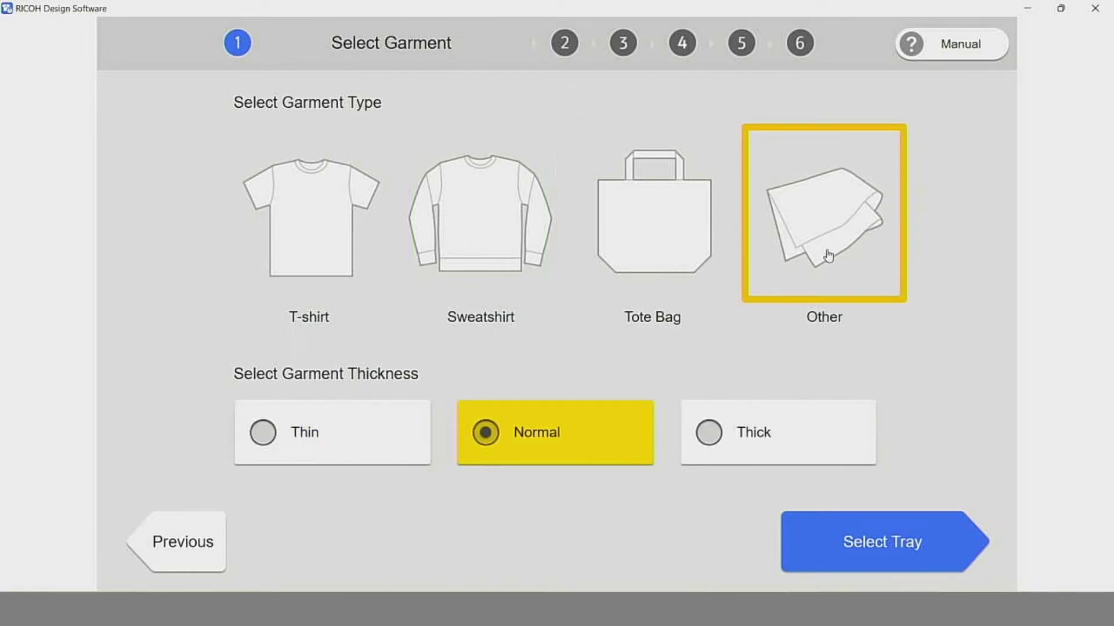
{"action": "left_click", "coordinate": [311, 237]}
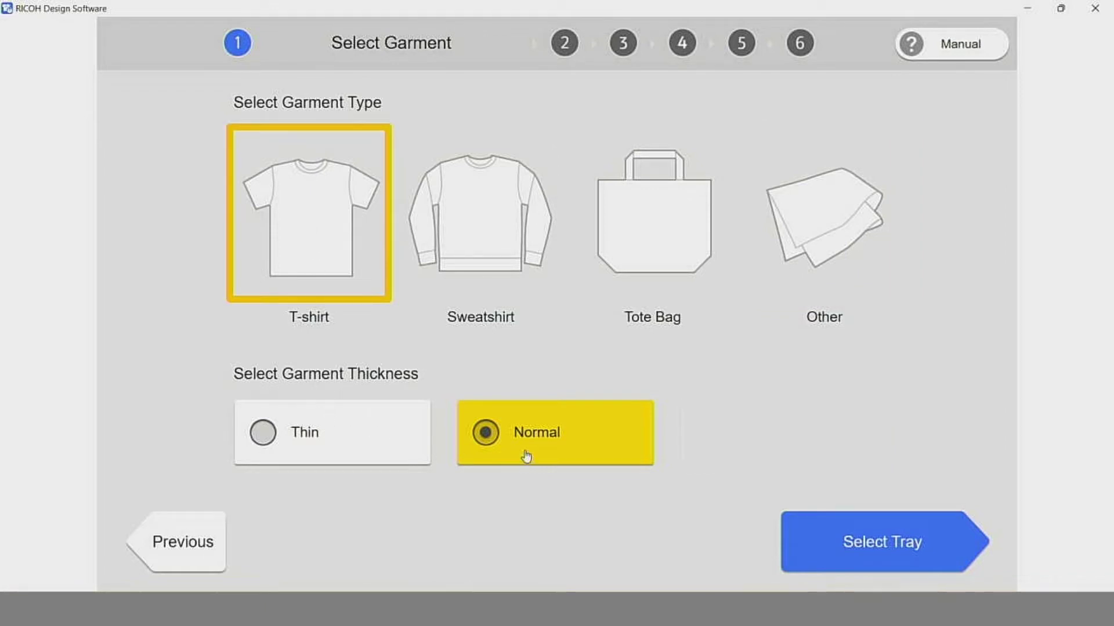
- Keep an A4 portrait print area after trying A5 and Landscape, then advance to Prepare Garment
{"action": "left_click", "coordinate": [881, 549]}
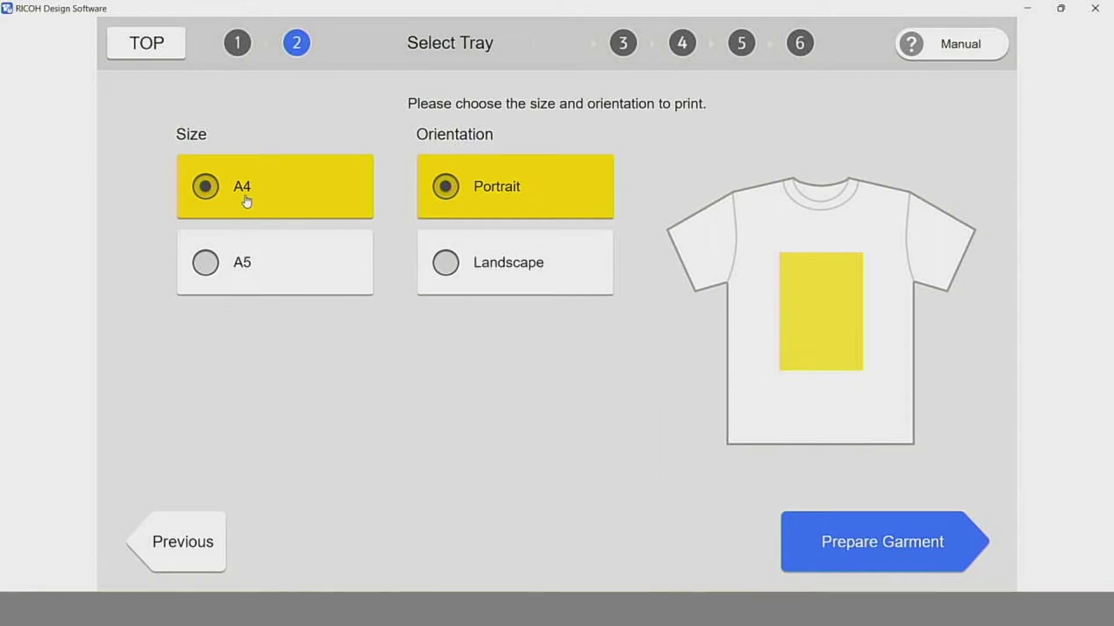
{"action": "left_click", "coordinate": [254, 265]}
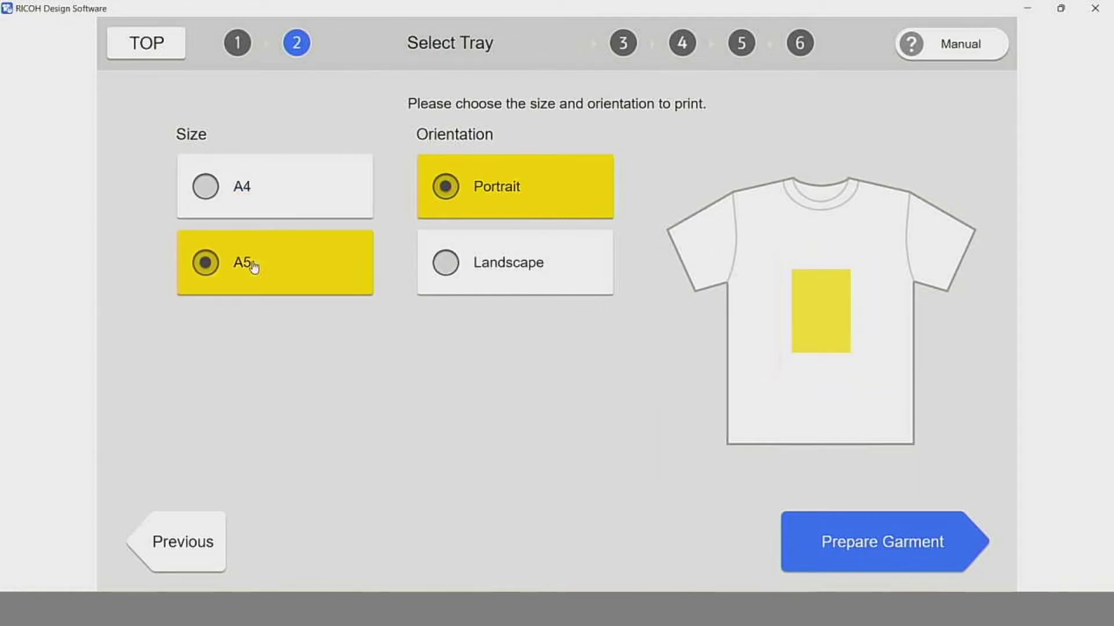
{"action": "left_click", "coordinate": [274, 202]}
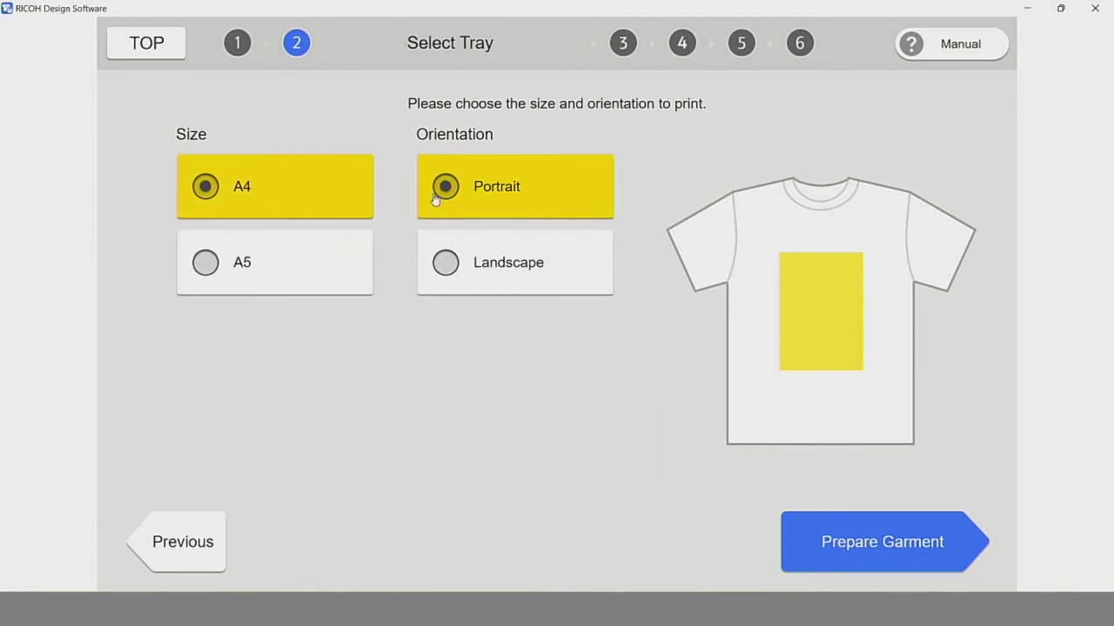
{"action": "left_click", "coordinate": [493, 260]}
{"action": "left_click", "coordinate": [495, 201]}
{"action": "left_click", "coordinate": [882, 540]}
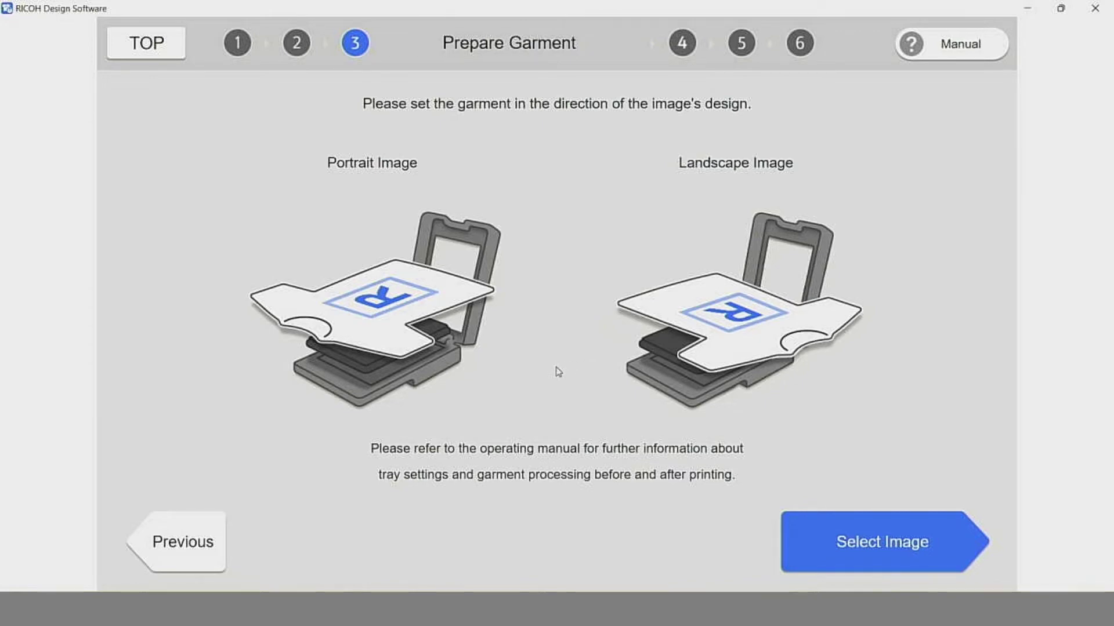
- Advance from Prepare Garment to the Select Image step
{"action": "left_click", "coordinate": [905, 557]}
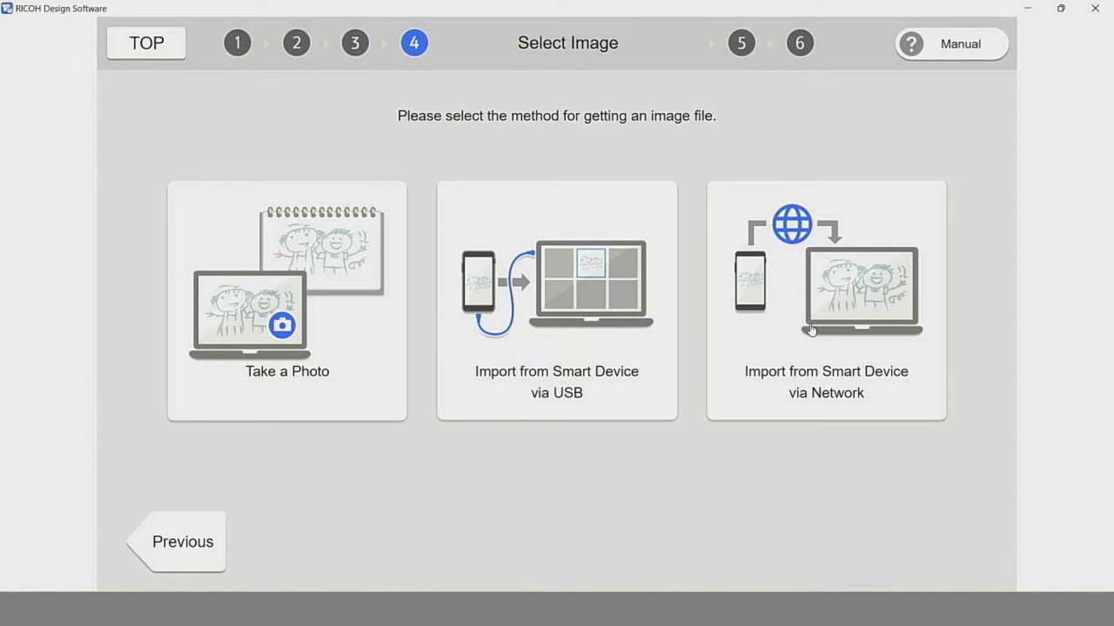
- Capture a webcam photo for the design, leaving Auto Adjustment off
{"action": "left_click", "coordinate": [289, 303]}
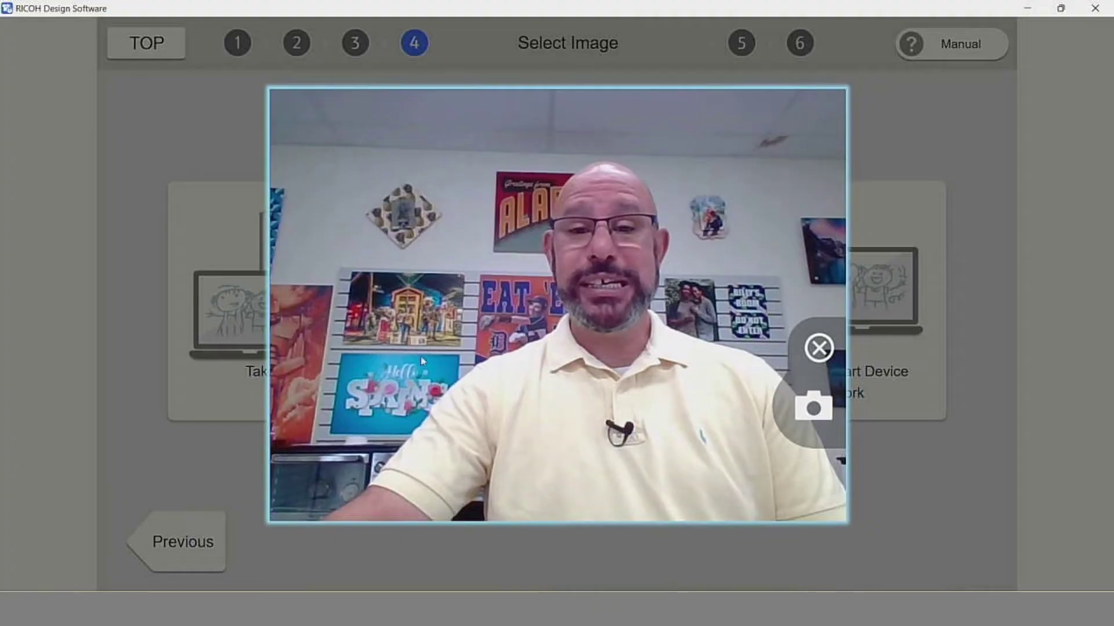
{"action": "left_click", "coordinate": [813, 425]}
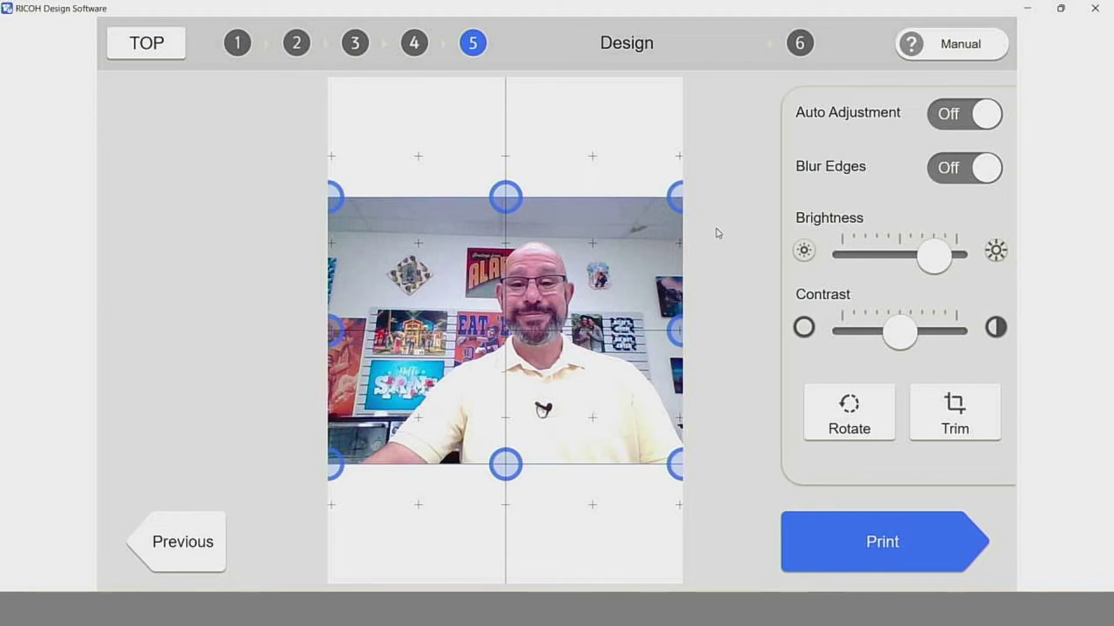
{"action": "left_click", "coordinate": [985, 120]}
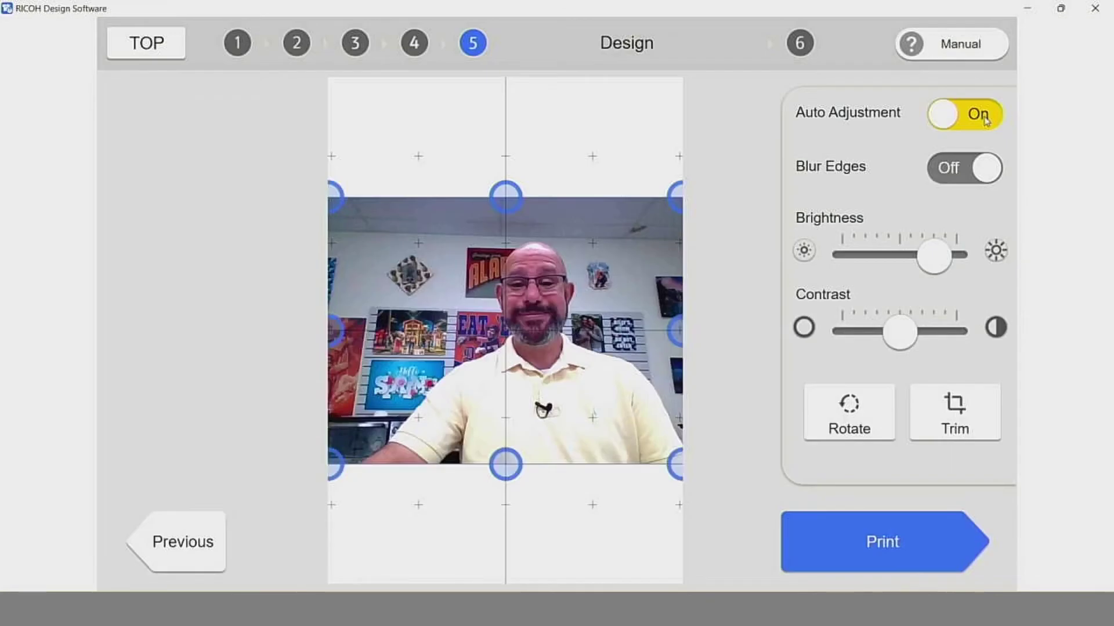
{"action": "left_click", "coordinate": [947, 119]}
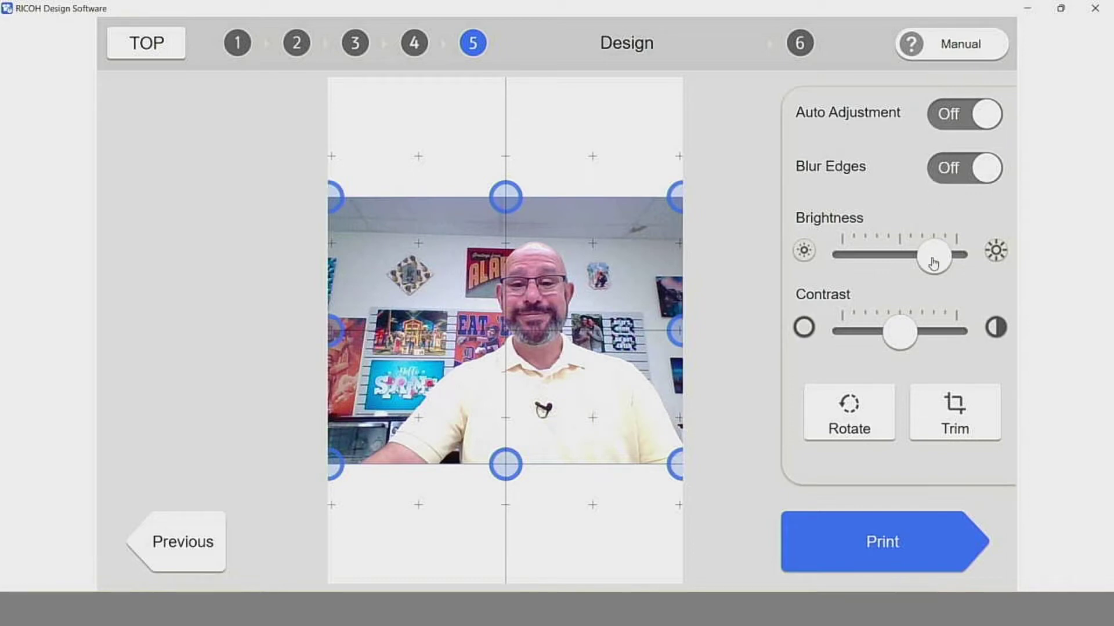
- Lower the photo's brightness slightly, raise its contrast slightly, and rotate it four quarter turns
{"action": "left_click_drag", "start_coordinate": [933, 264], "coordinate": [912, 259]}
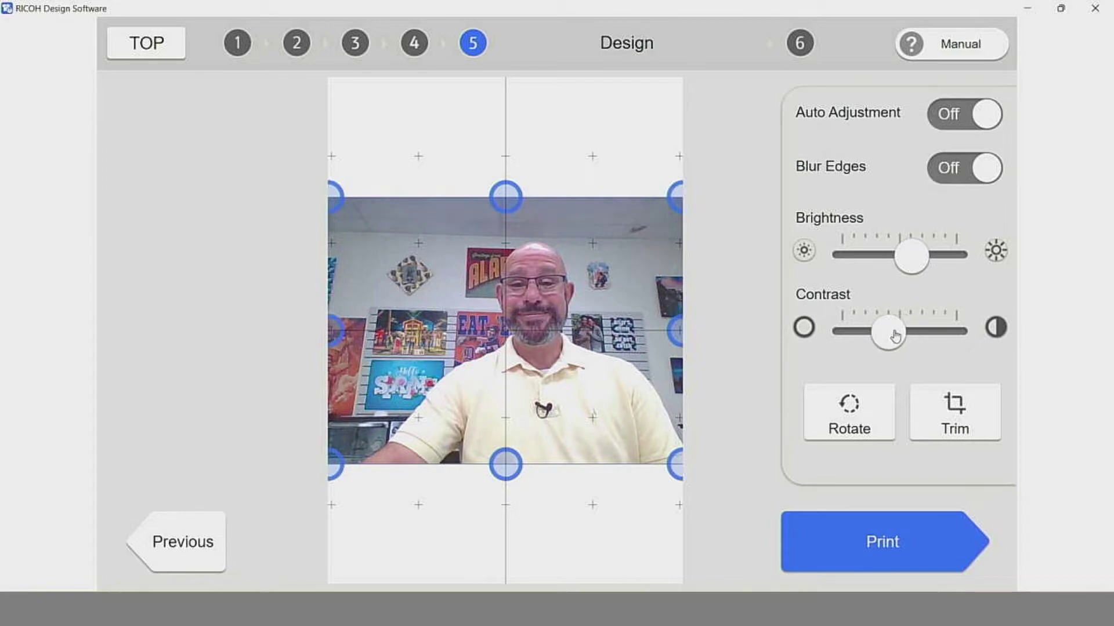
{"action": "left_click_drag", "start_coordinate": [897, 336], "coordinate": [911, 337]}
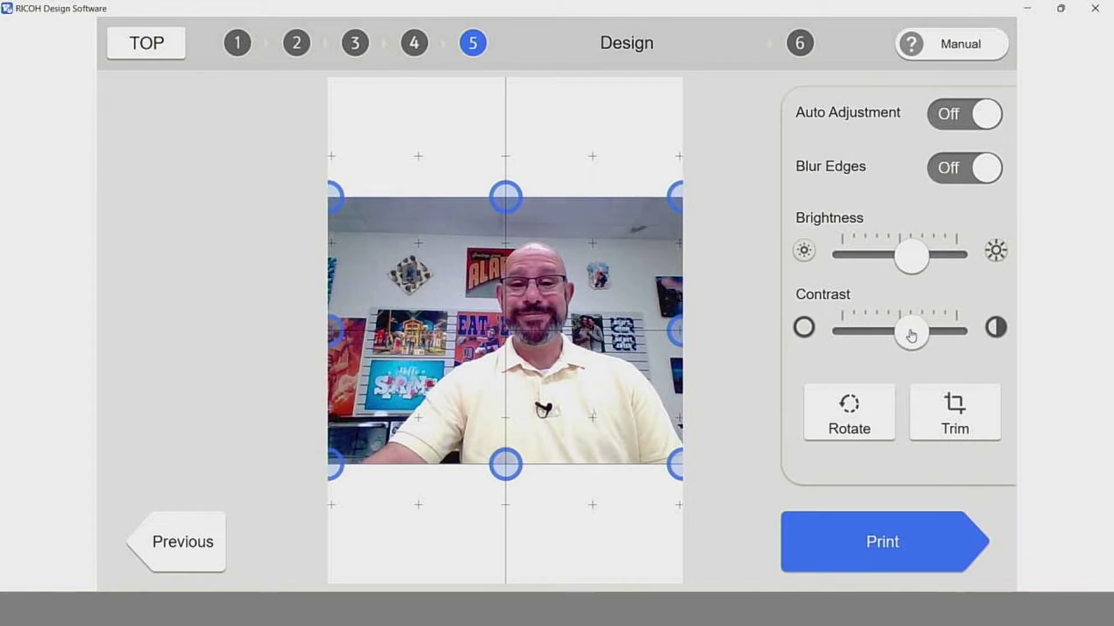
{"action": "left_click", "coordinate": [848, 416]}
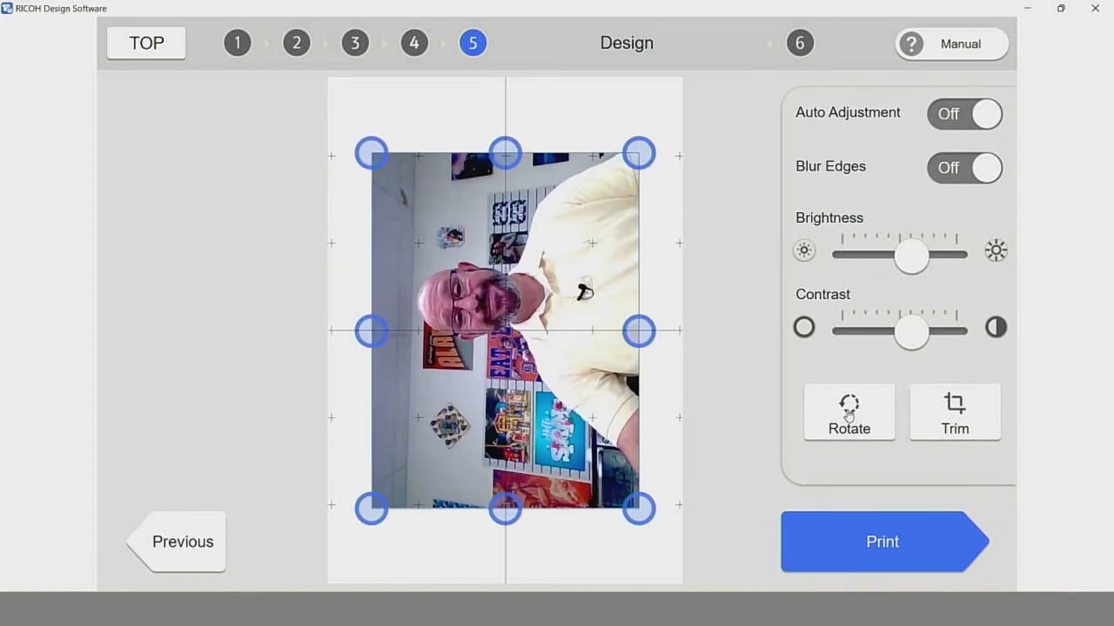
{"action": "left_click", "coordinate": [848, 416]}
{"action": "left_click", "coordinate": [849, 416]}
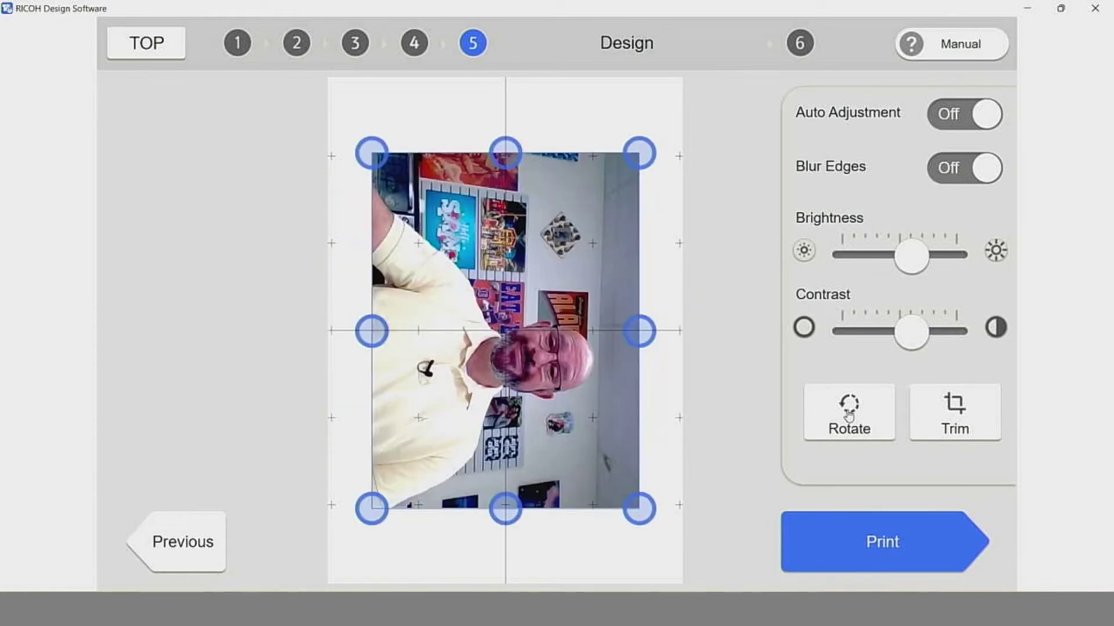
{"action": "left_click", "coordinate": [848, 416]}
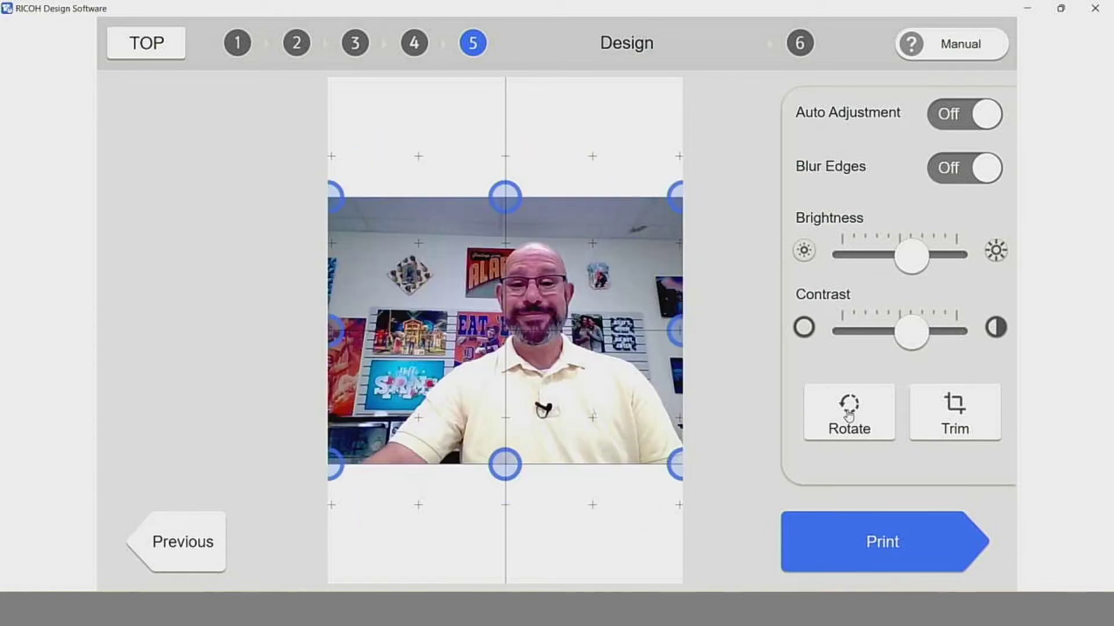
- Crop the camera photo by pulling its top-left corner and side edges inward
{"action": "left_click", "coordinate": [952, 416]}
{"action": "left_click_drag", "start_coordinate": [251, 45], "coordinate": [336, 112]}
{"action": "left_click_drag", "start_coordinate": [336, 305], "coordinate": [445, 306]}
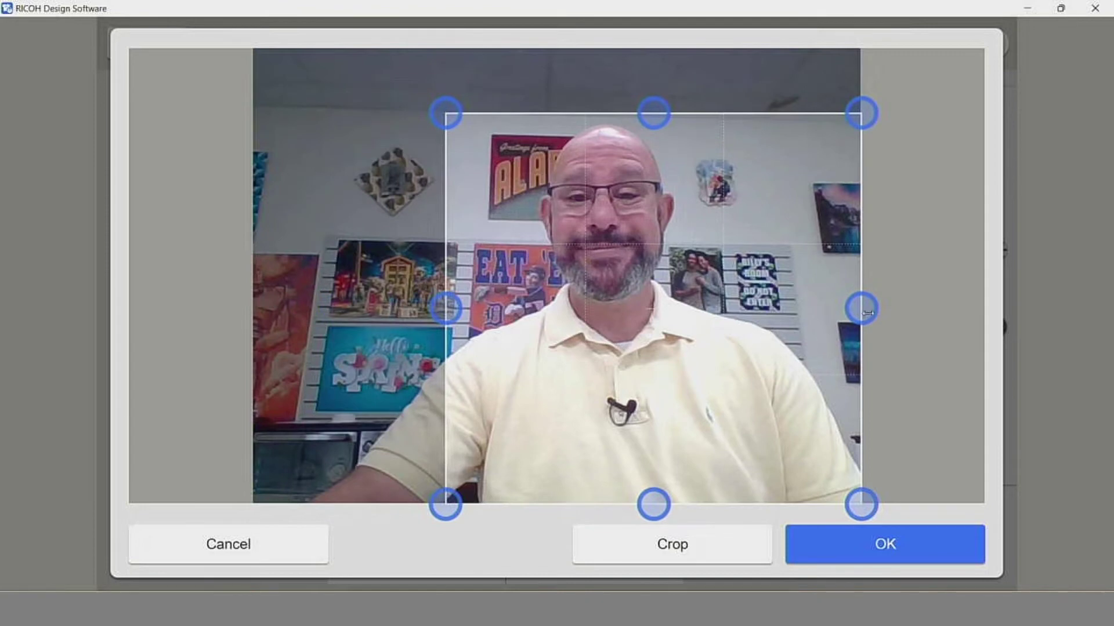
{"action": "left_click_drag", "start_coordinate": [866, 311], "coordinate": [799, 308]}
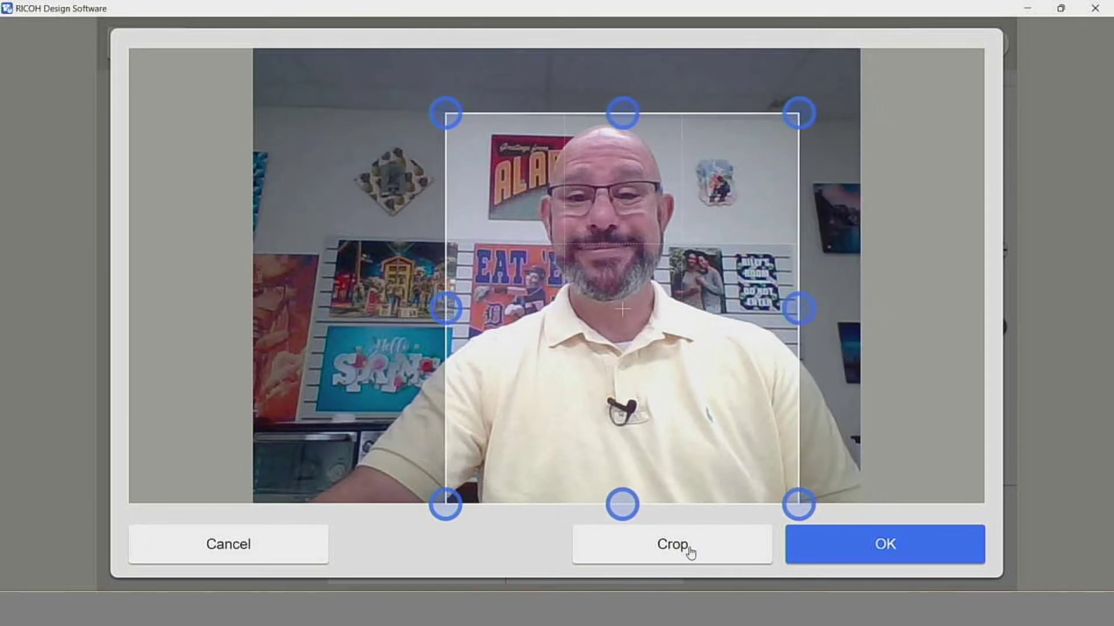
{"action": "left_click", "coordinate": [672, 544]}
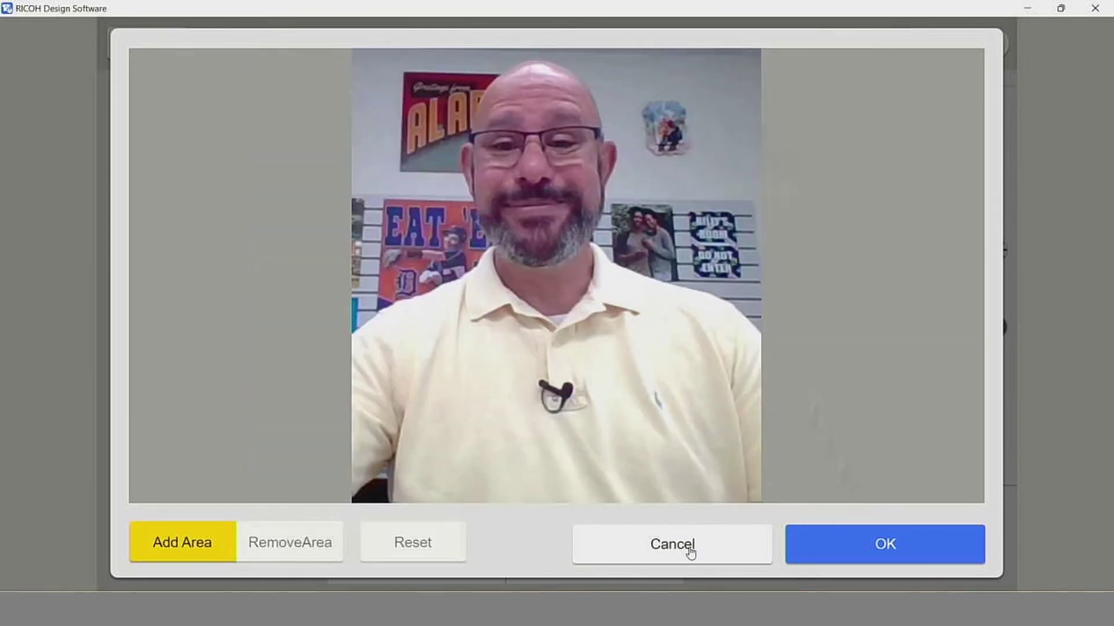
- Place the cropped photo, enlarge it to fill the layout, and turn on Blur Edges
{"action": "left_click", "coordinate": [886, 553]}
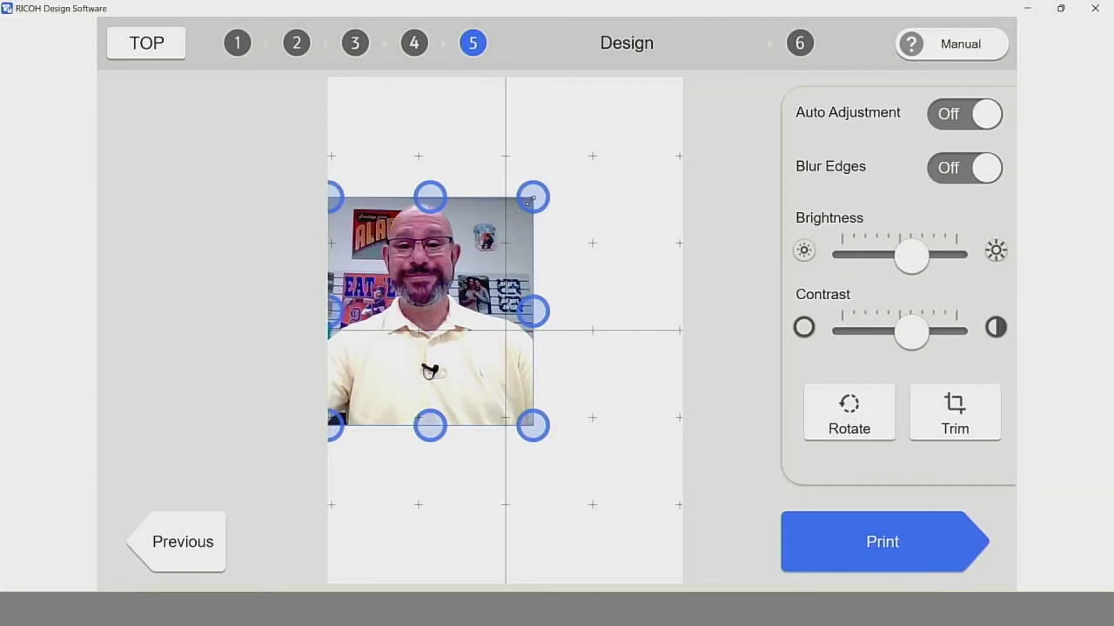
{"action": "left_click_drag", "start_coordinate": [530, 199], "coordinate": [596, 128]}
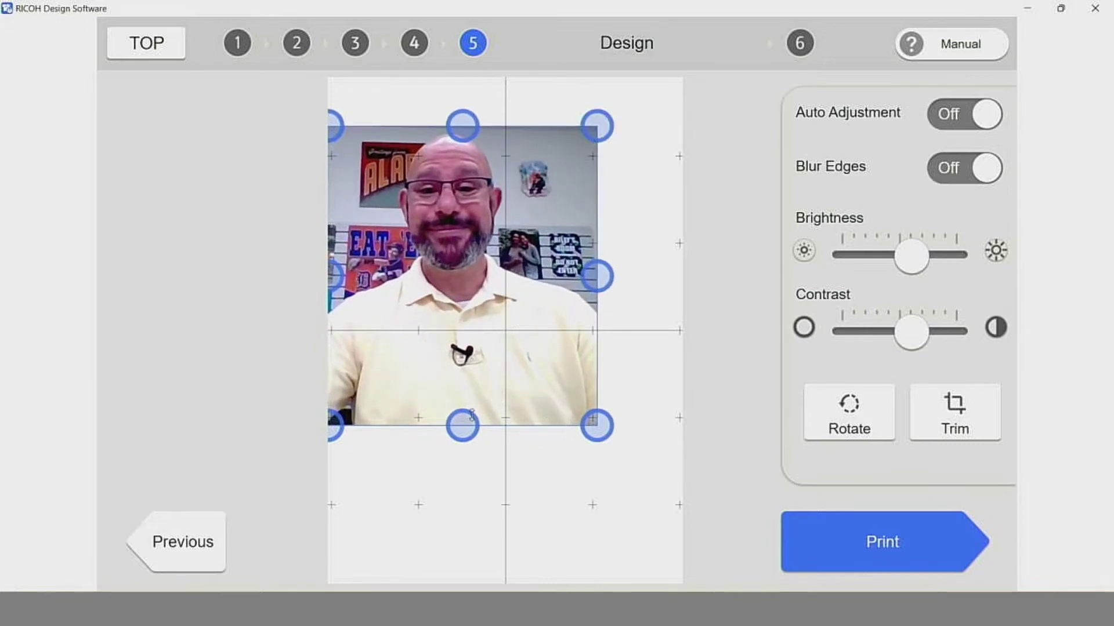
{"action": "left_click_drag", "start_coordinate": [462, 427], "coordinate": [485, 524]}
{"action": "left_click_drag", "start_coordinate": [524, 355], "coordinate": [525, 353]}
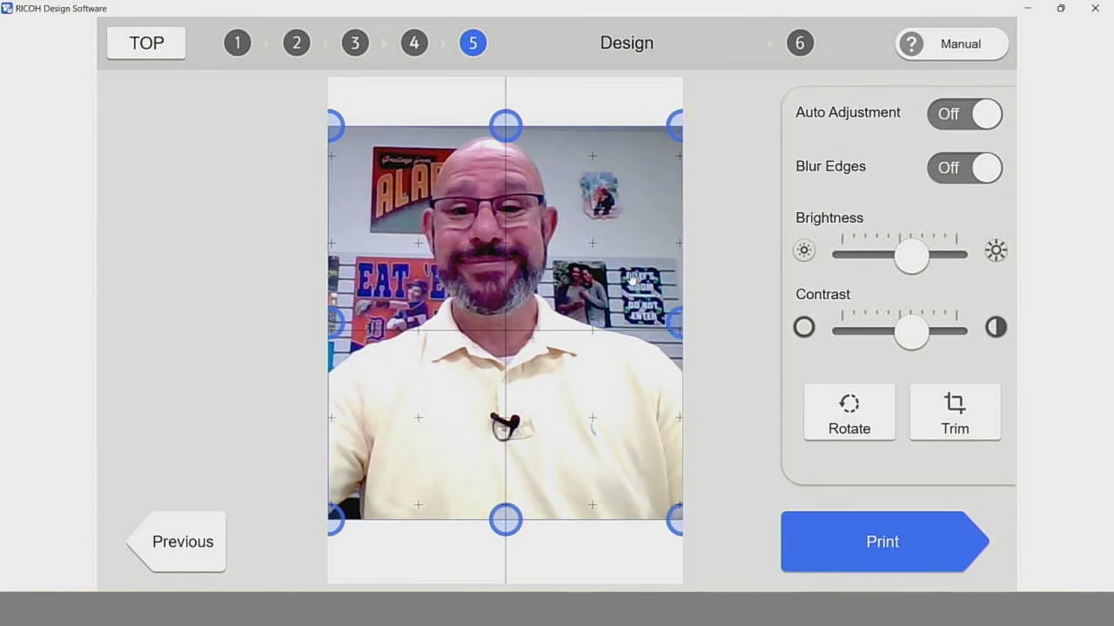
{"action": "left_click", "coordinate": [986, 173]}
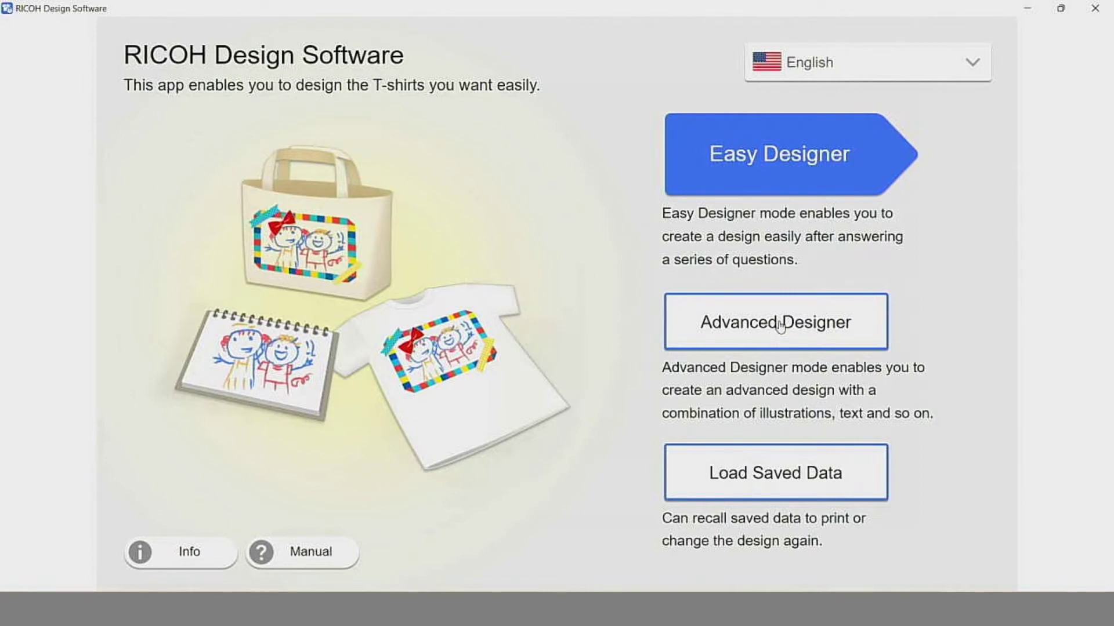
- Start Advanced Designer and choose T-shirt after previewing other garment types and thicknesses
{"action": "left_click", "coordinate": [780, 327]}
{"action": "left_click", "coordinate": [295, 233]}
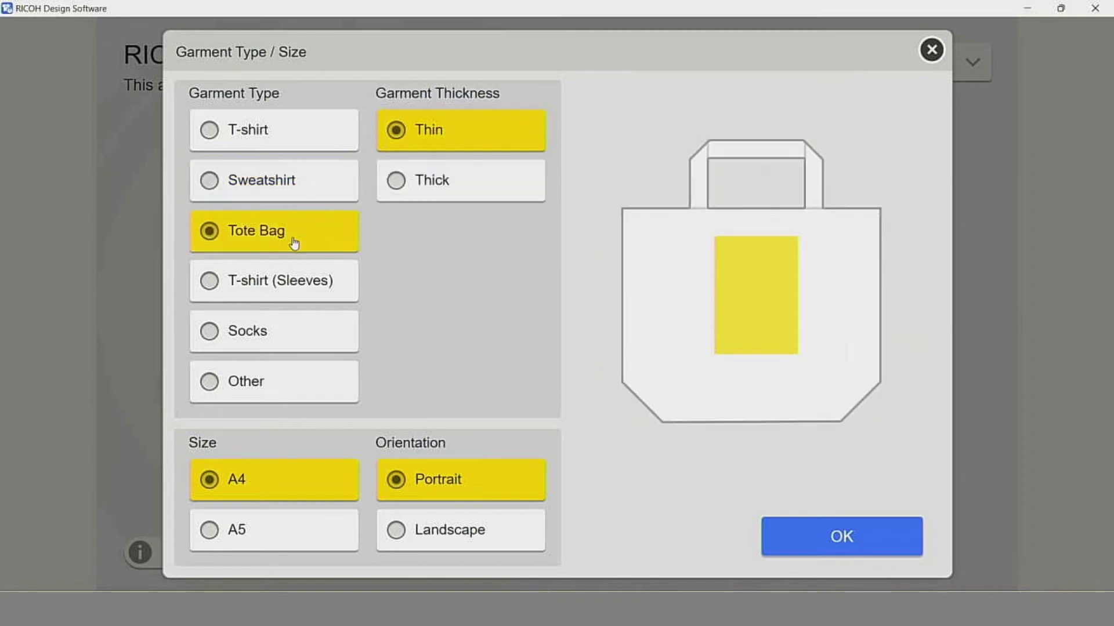
{"action": "left_click", "coordinate": [291, 283]}
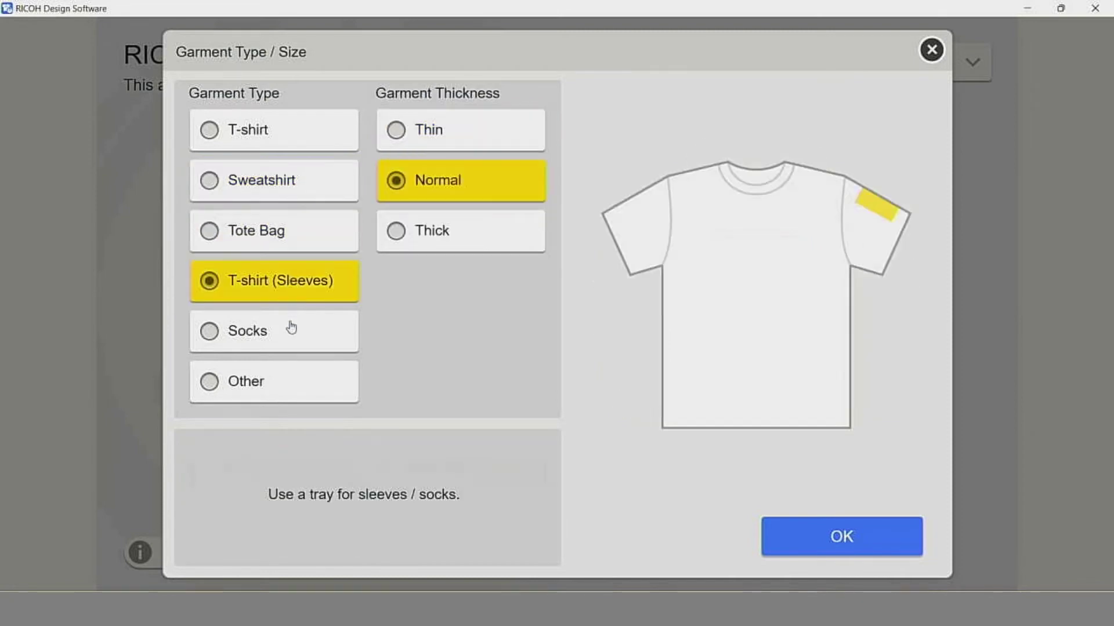
{"action": "left_click", "coordinate": [290, 329]}
{"action": "left_click", "coordinate": [441, 135]}
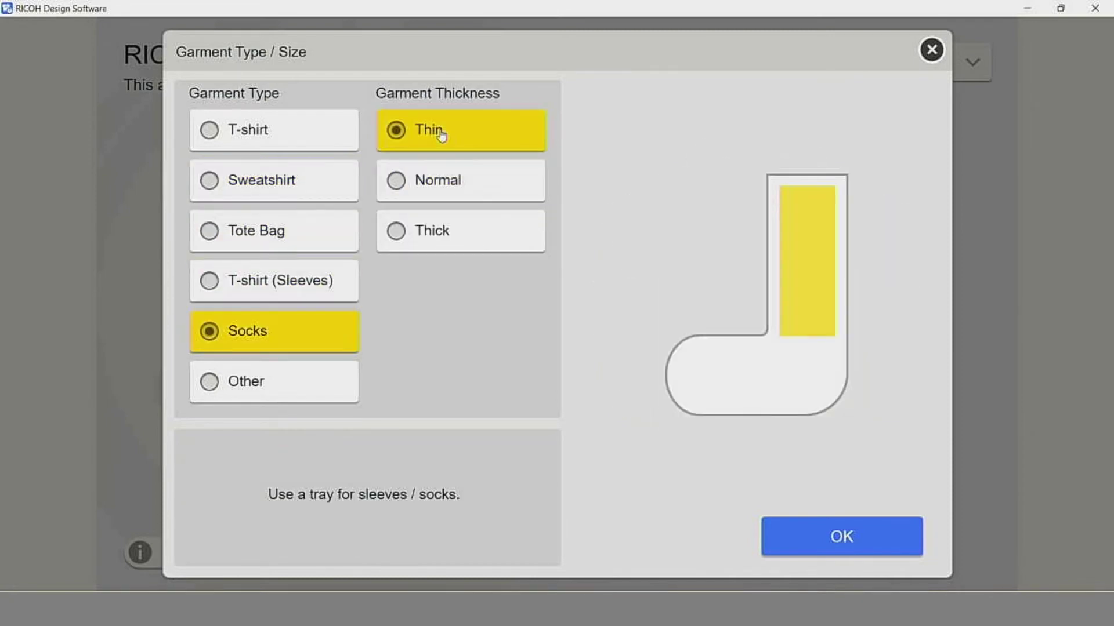
{"action": "left_click", "coordinate": [449, 189]}
{"action": "left_click", "coordinate": [438, 236]}
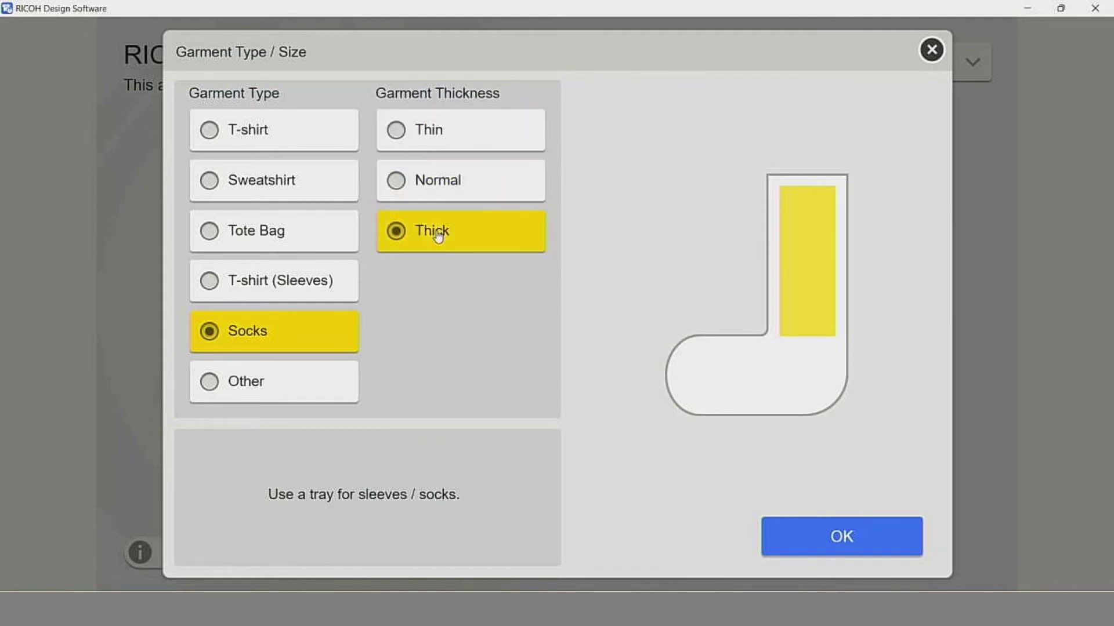
{"action": "left_click", "coordinate": [288, 138]}
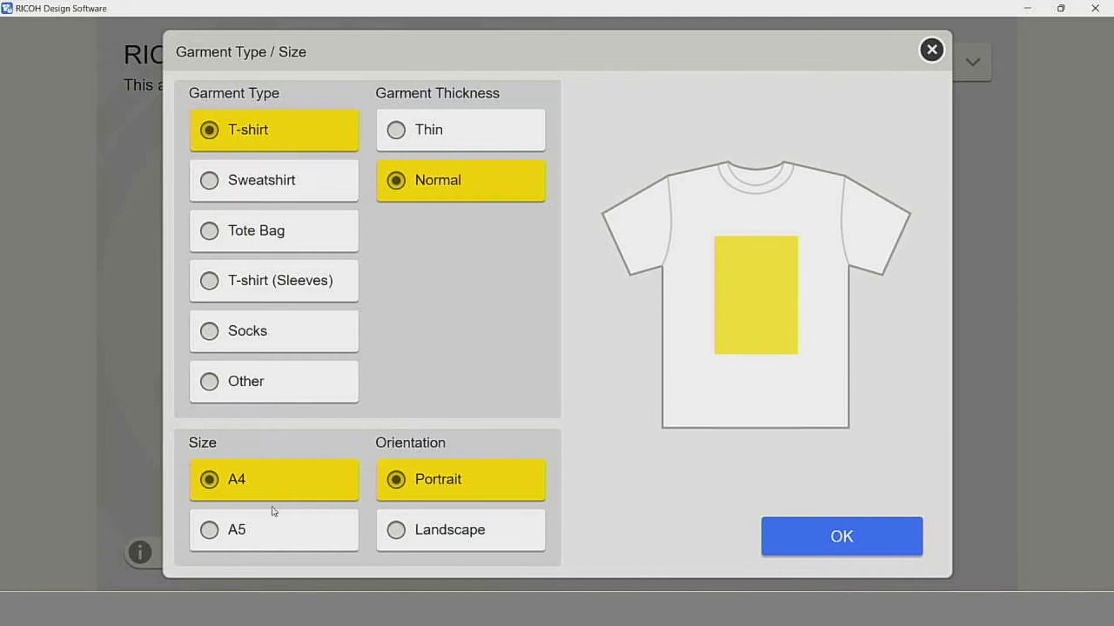
- Keep the print size at A4 Portrait and open the blank editor
{"action": "left_click", "coordinate": [275, 536]}
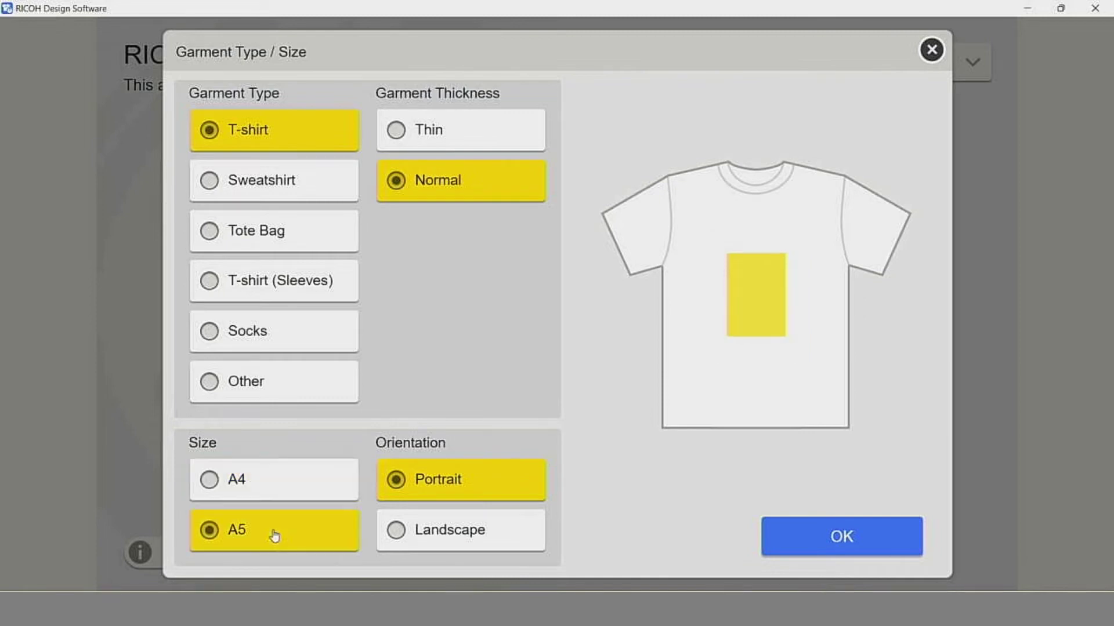
{"action": "left_click", "coordinate": [284, 493]}
{"action": "left_click", "coordinate": [453, 535]}
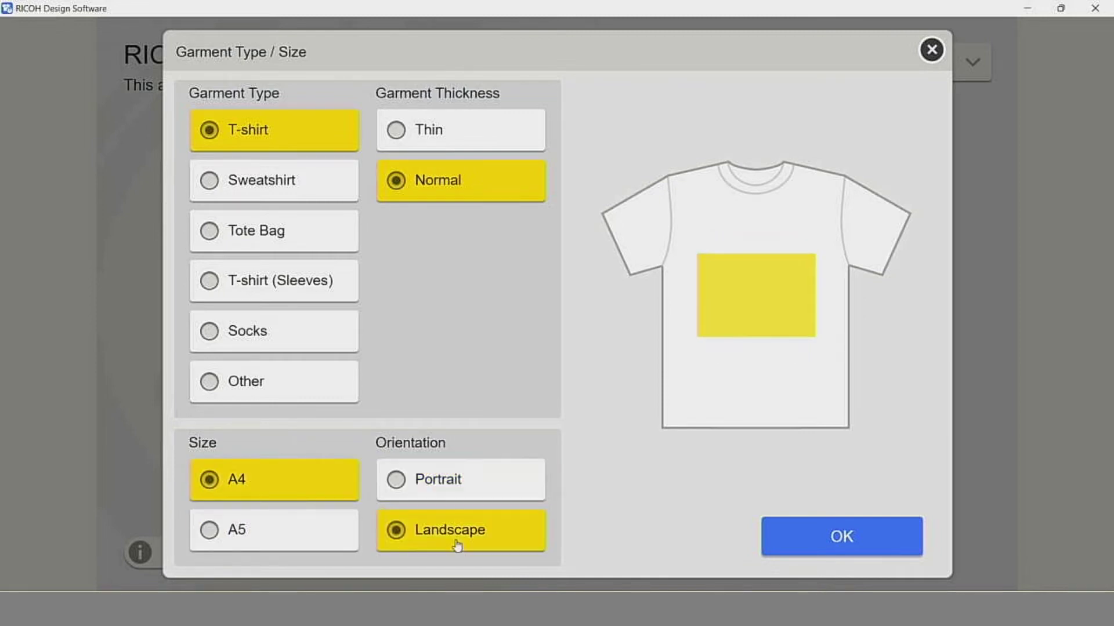
{"action": "left_click", "coordinate": [458, 486]}
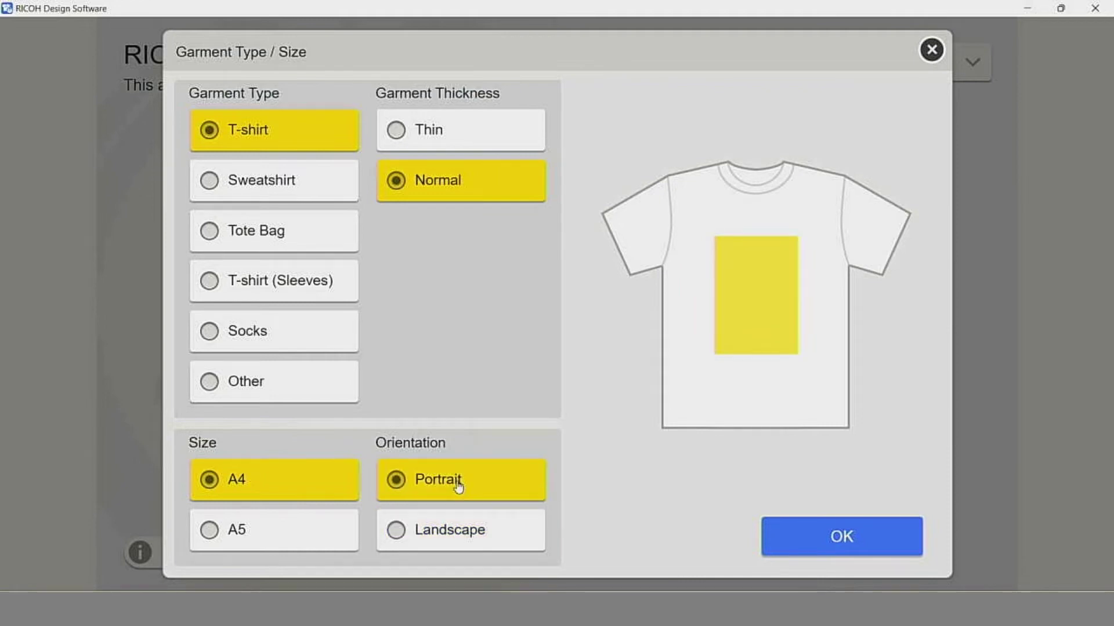
{"action": "left_click", "coordinate": [850, 540]}
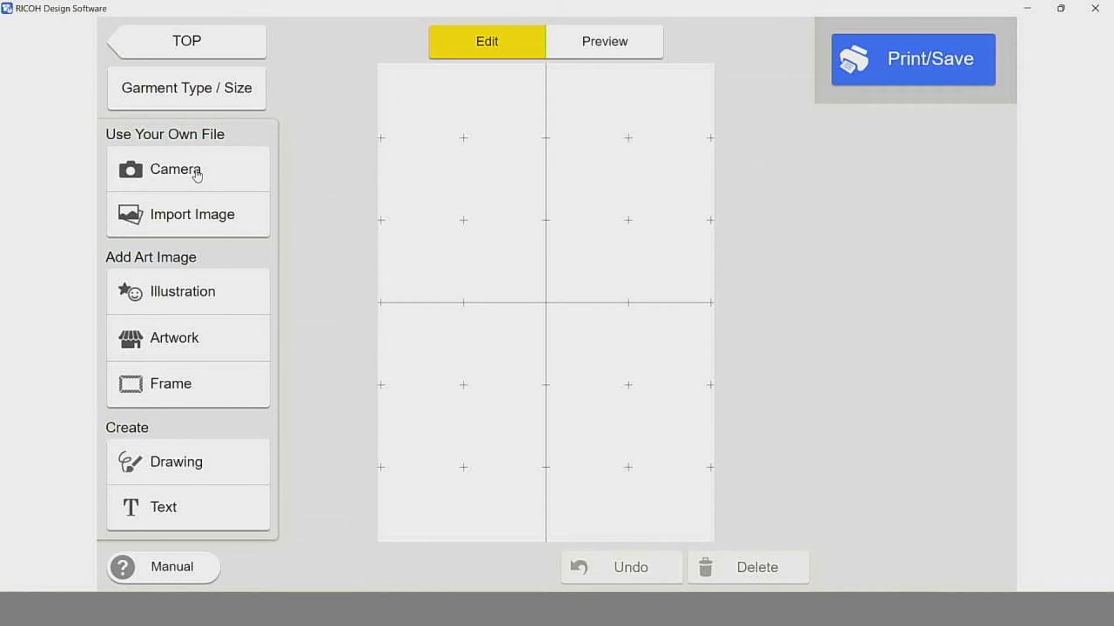
- Import the image Frame6_Happy Family_No Logo from the computer onto the layout
{"action": "left_click", "coordinate": [190, 219]}
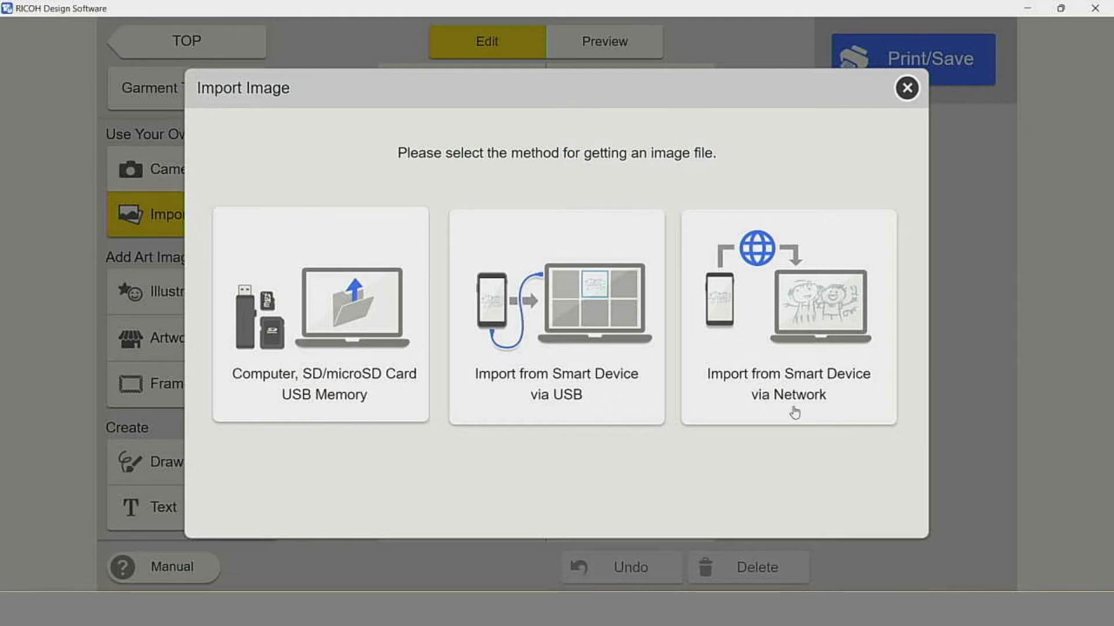
{"action": "left_click", "coordinate": [329, 348]}
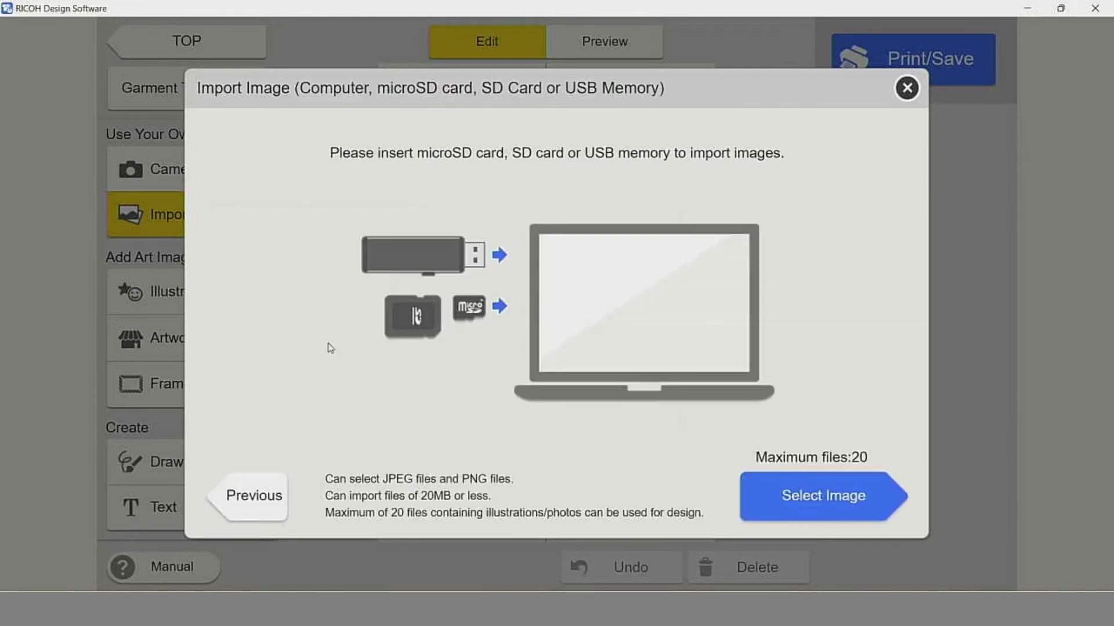
{"action": "left_click", "coordinate": [814, 497]}
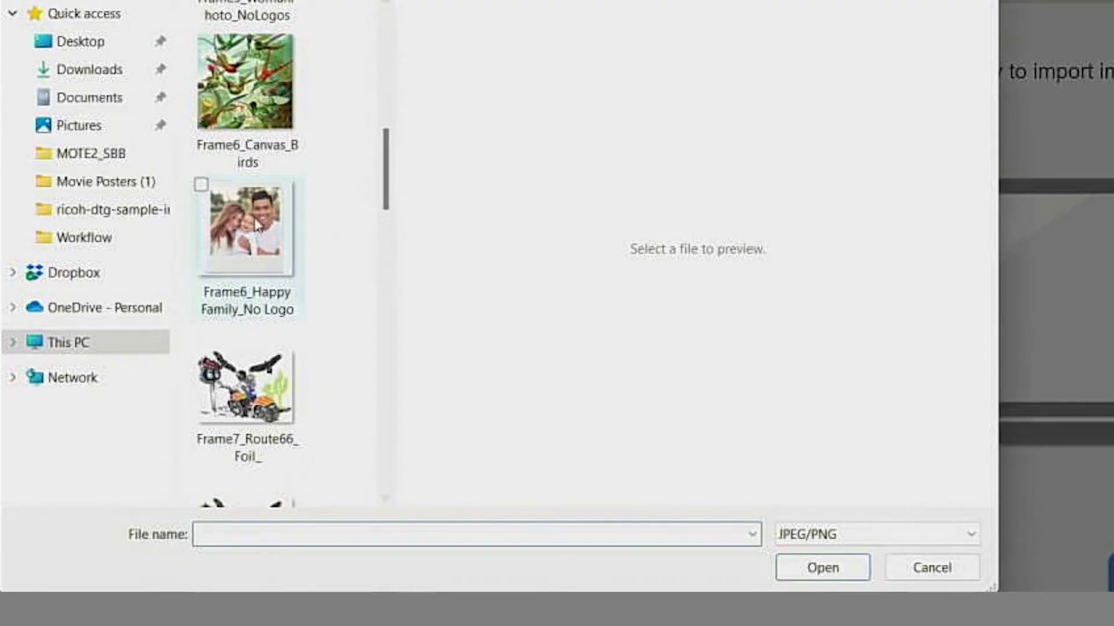
{"action": "left_click", "coordinate": [255, 223]}
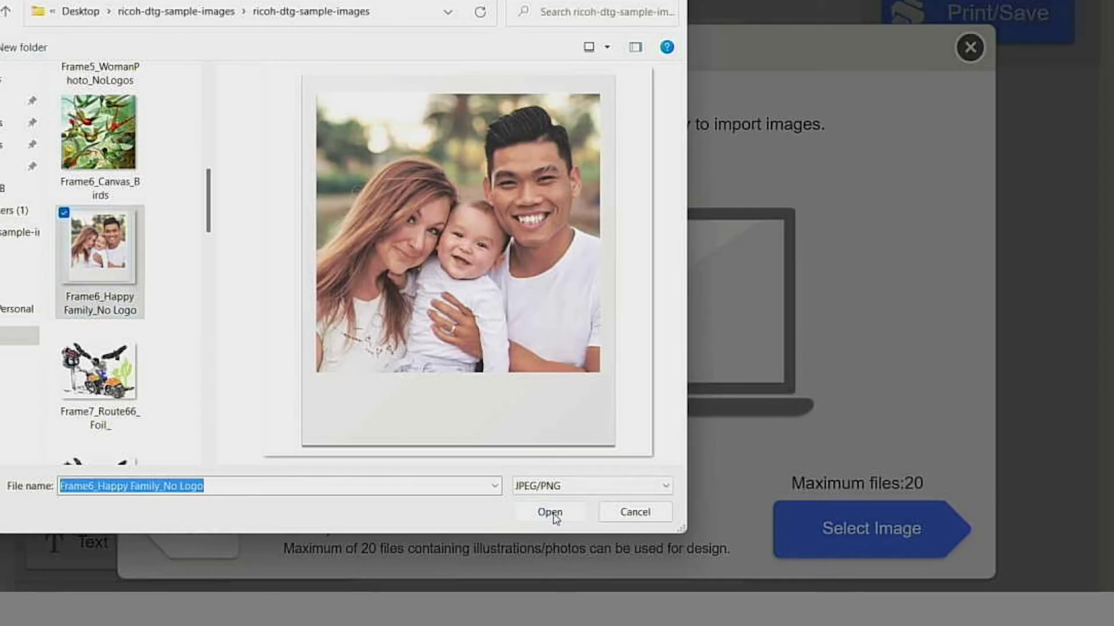
{"action": "left_click", "coordinate": [547, 502]}
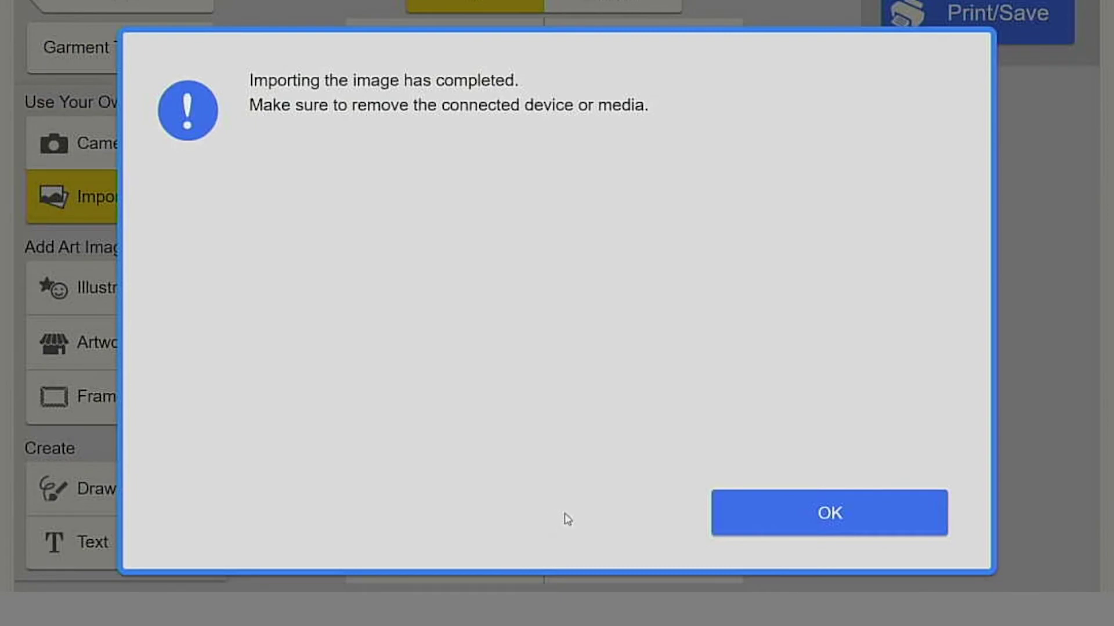
{"action": "left_click", "coordinate": [785, 519]}
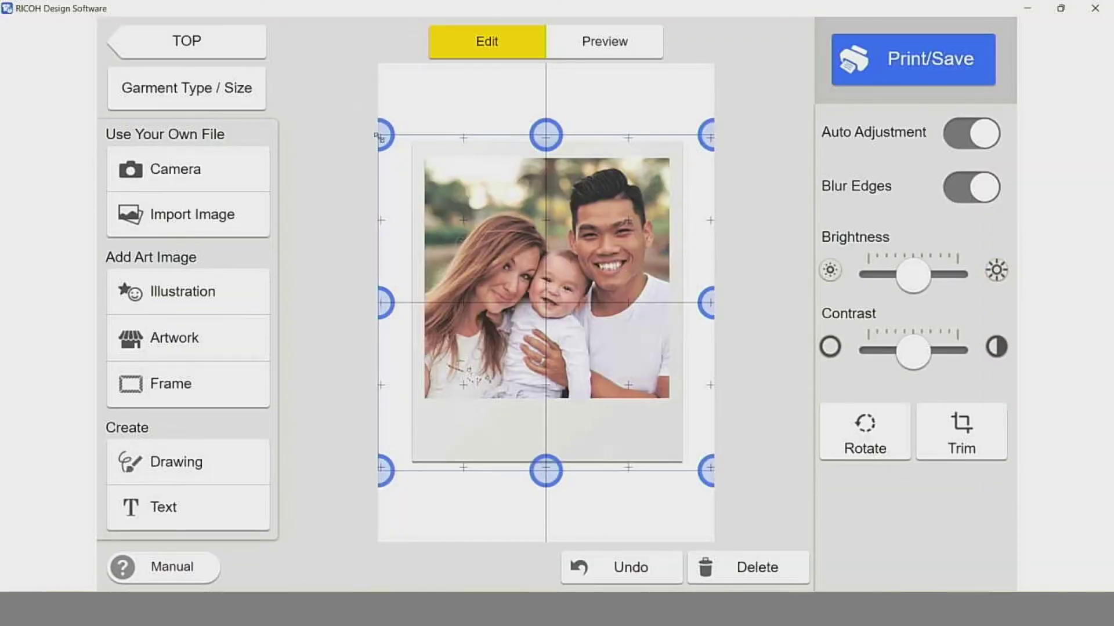
- Trim the family photo by moving the crop edges in to its white frame
{"action": "left_click", "coordinate": [960, 432]}
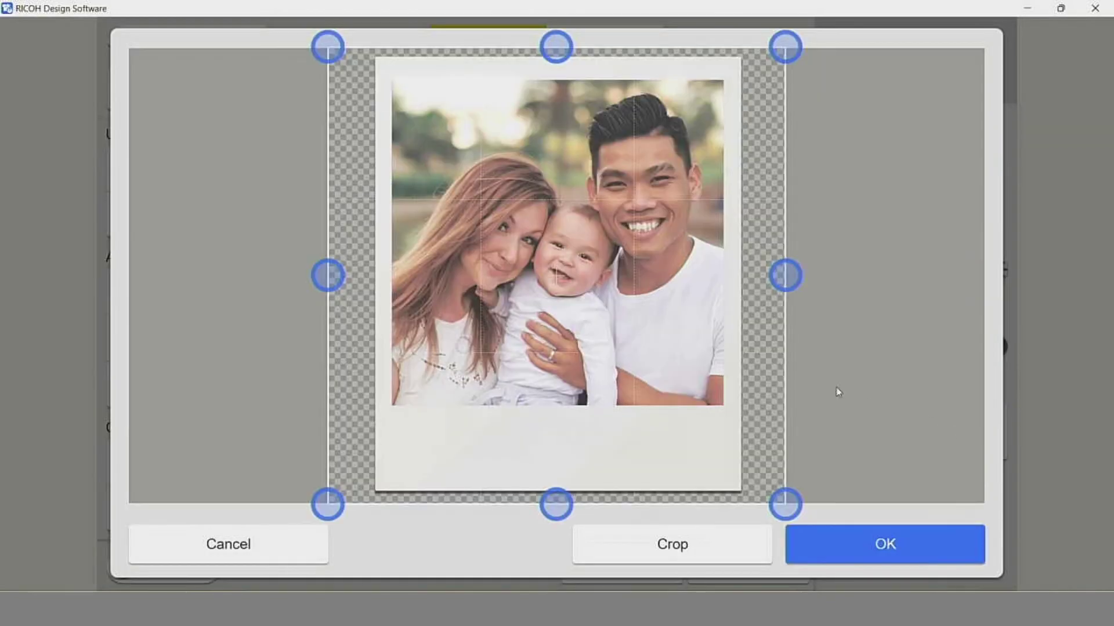
{"action": "left_click_drag", "start_coordinate": [323, 45], "coordinate": [334, 55]}
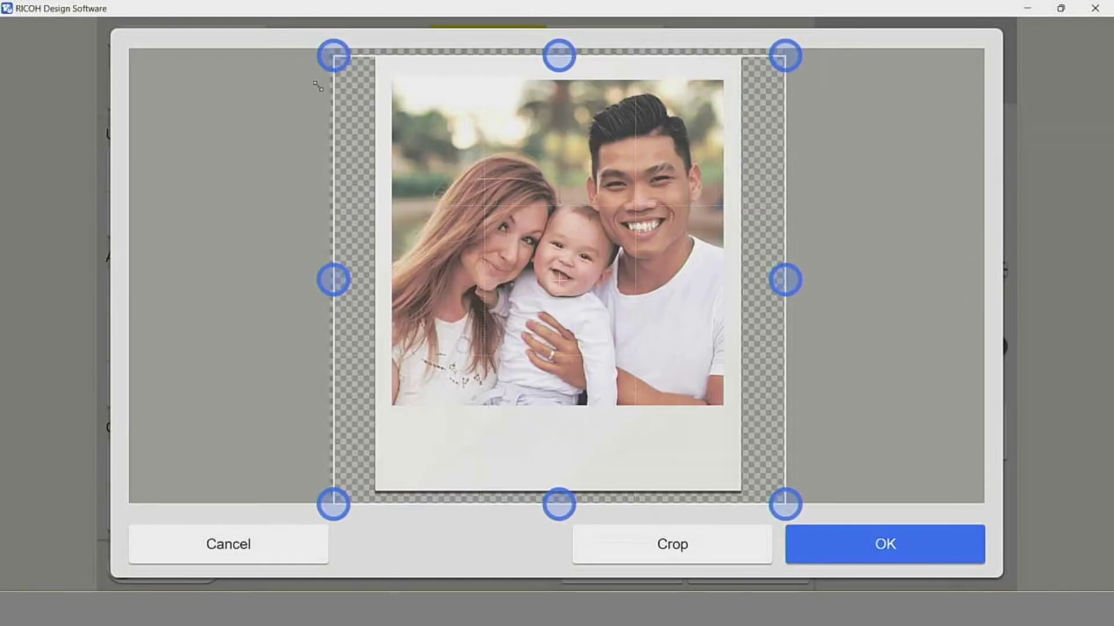
{"action": "left_click_drag", "start_coordinate": [328, 281], "coordinate": [373, 281]}
{"action": "left_click_drag", "start_coordinate": [579, 504], "coordinate": [579, 494]}
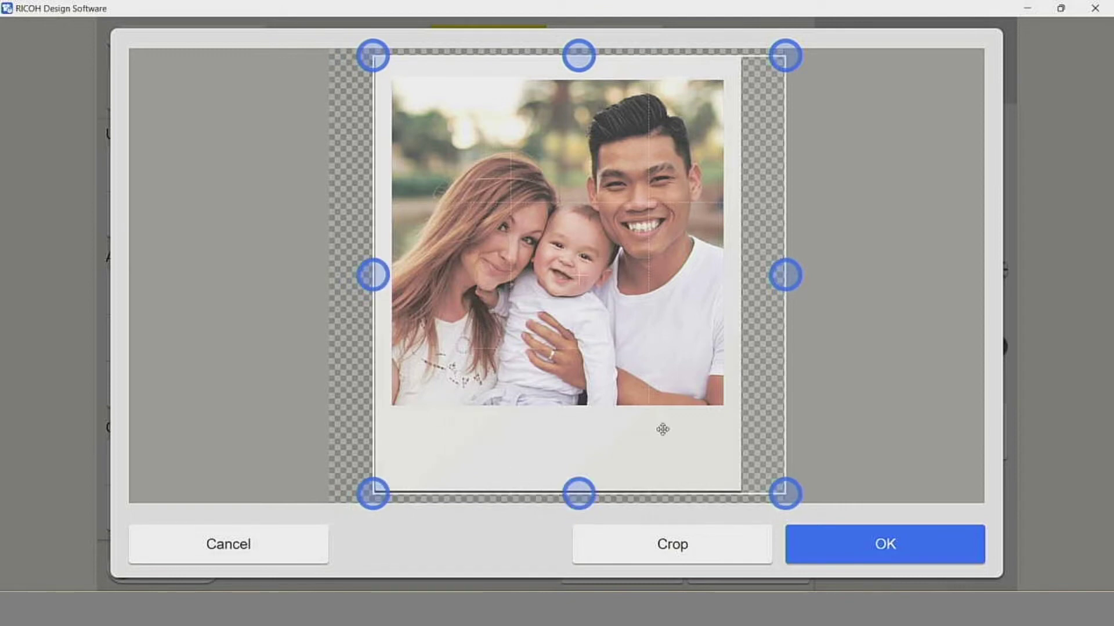
{"action": "left_click_drag", "start_coordinate": [785, 280], "coordinate": [744, 282]}
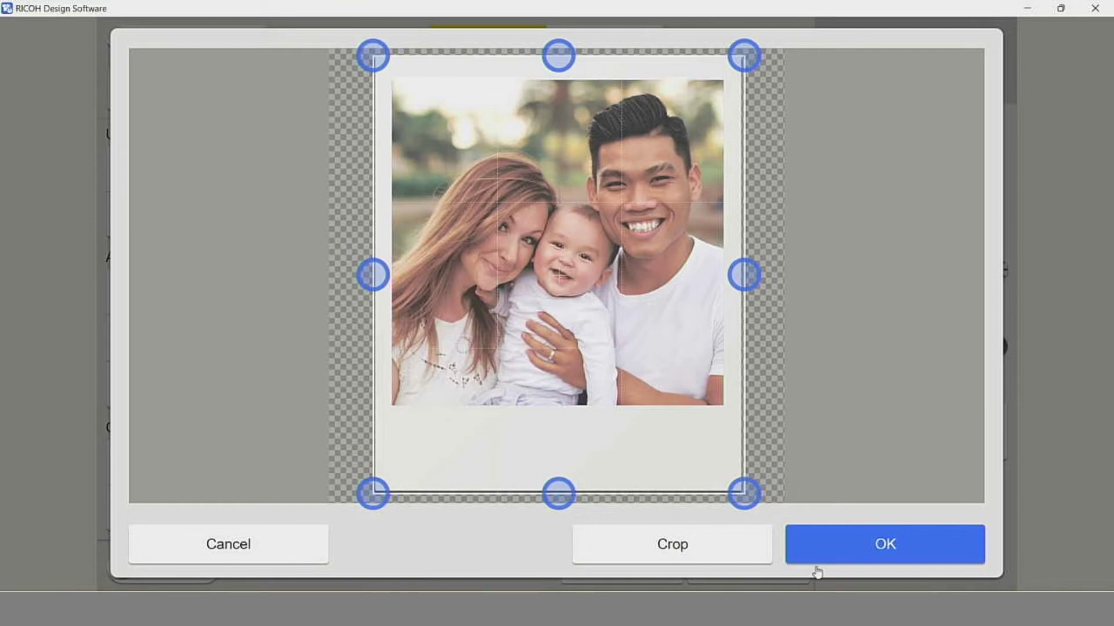
{"action": "left_click", "coordinate": [673, 545]}
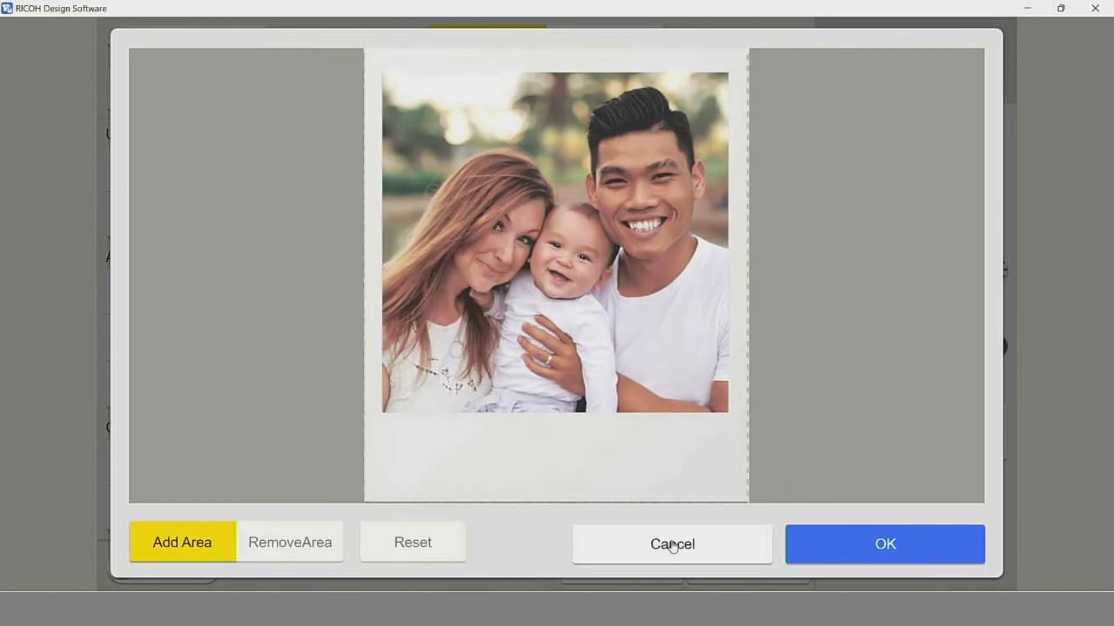
{"action": "left_click", "coordinate": [888, 545]}
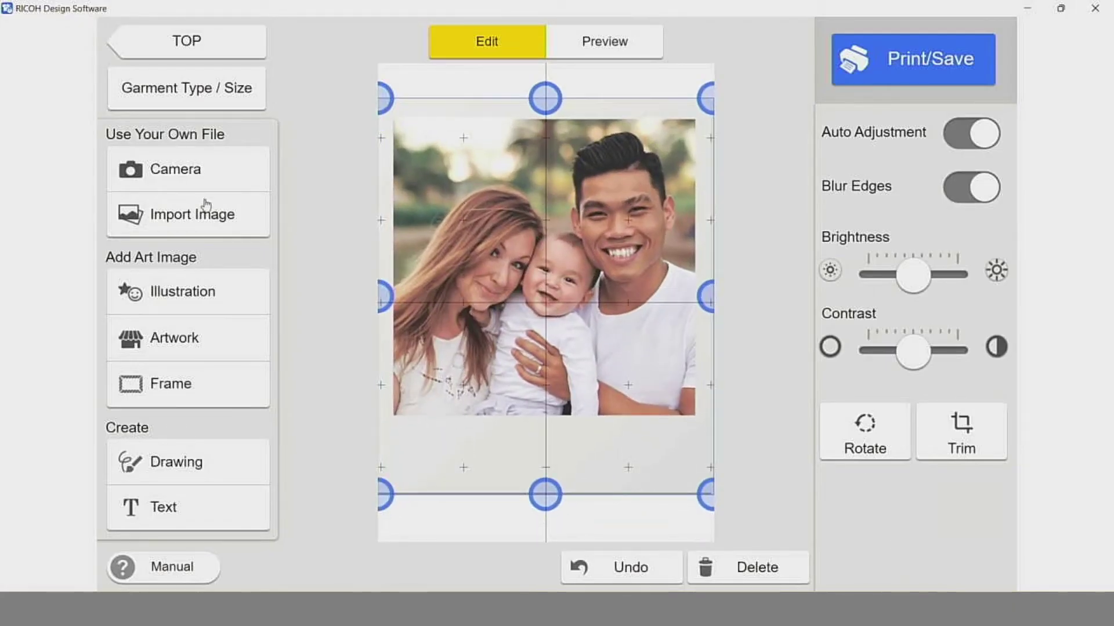
- Browse the illustration pages and place the train illustration from page 1
{"action": "left_click", "coordinate": [214, 294]}
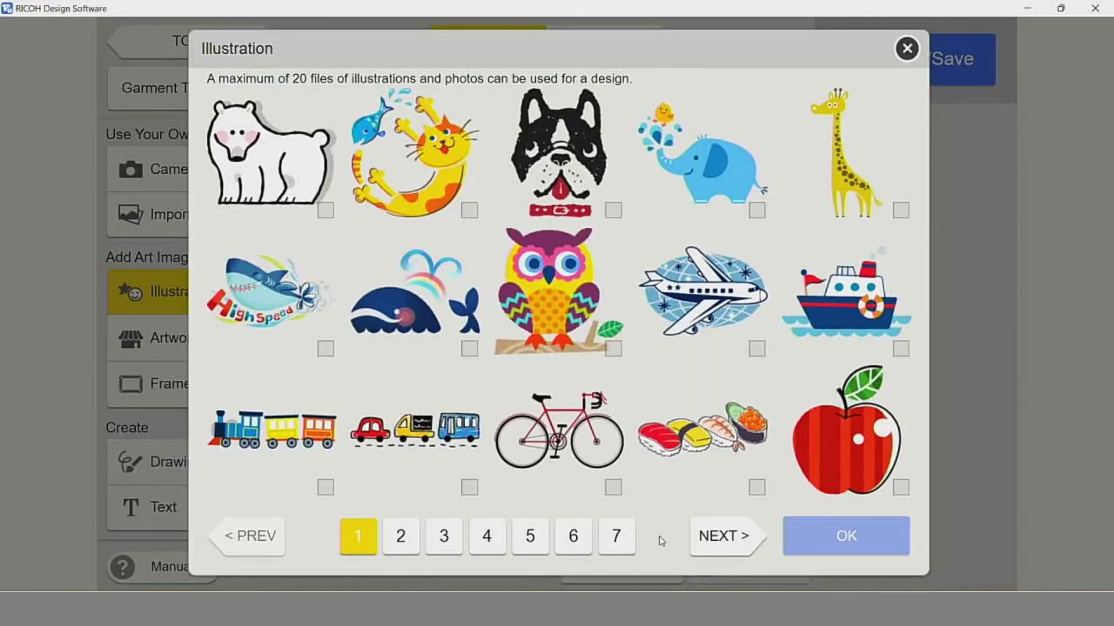
{"action": "left_click", "coordinate": [727, 537]}
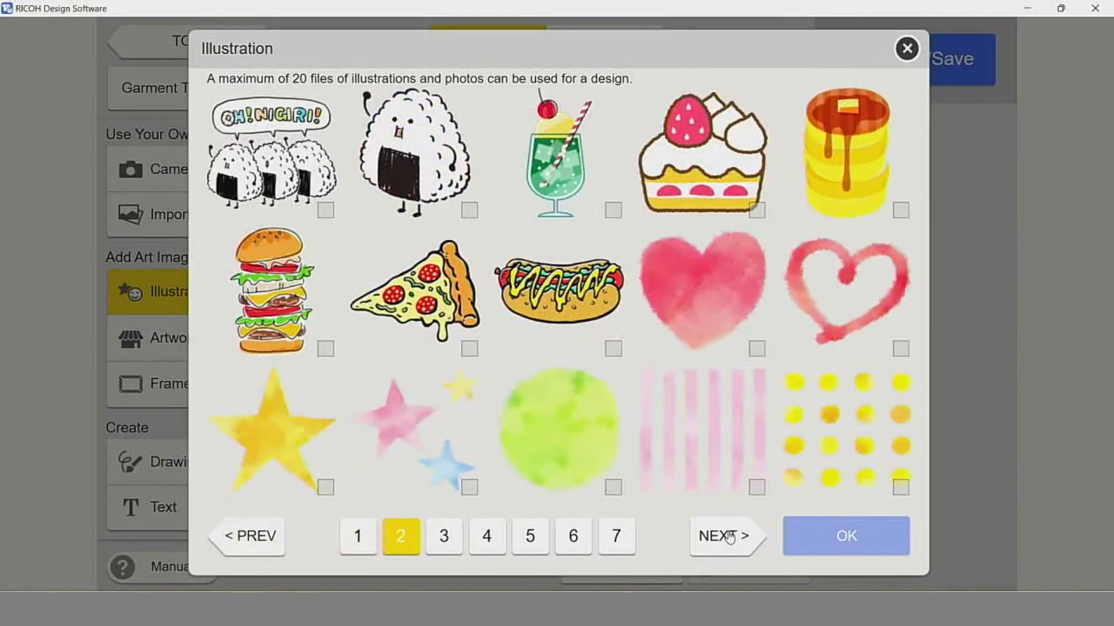
{"action": "left_click", "coordinate": [730, 539]}
{"action": "left_click", "coordinate": [729, 539]}
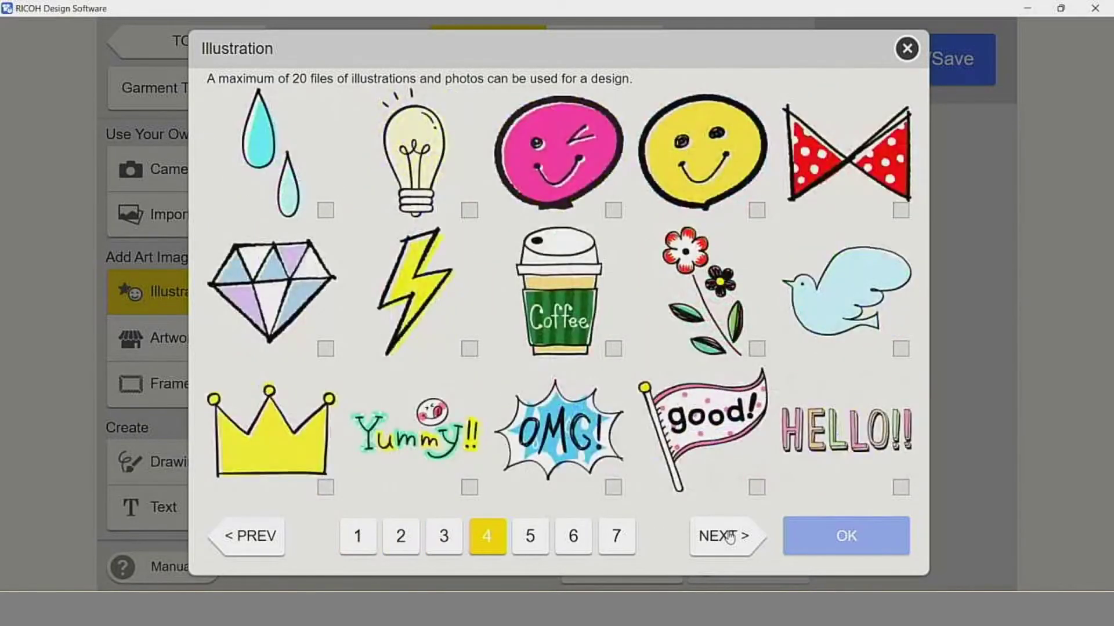
{"action": "left_click", "coordinate": [729, 539]}
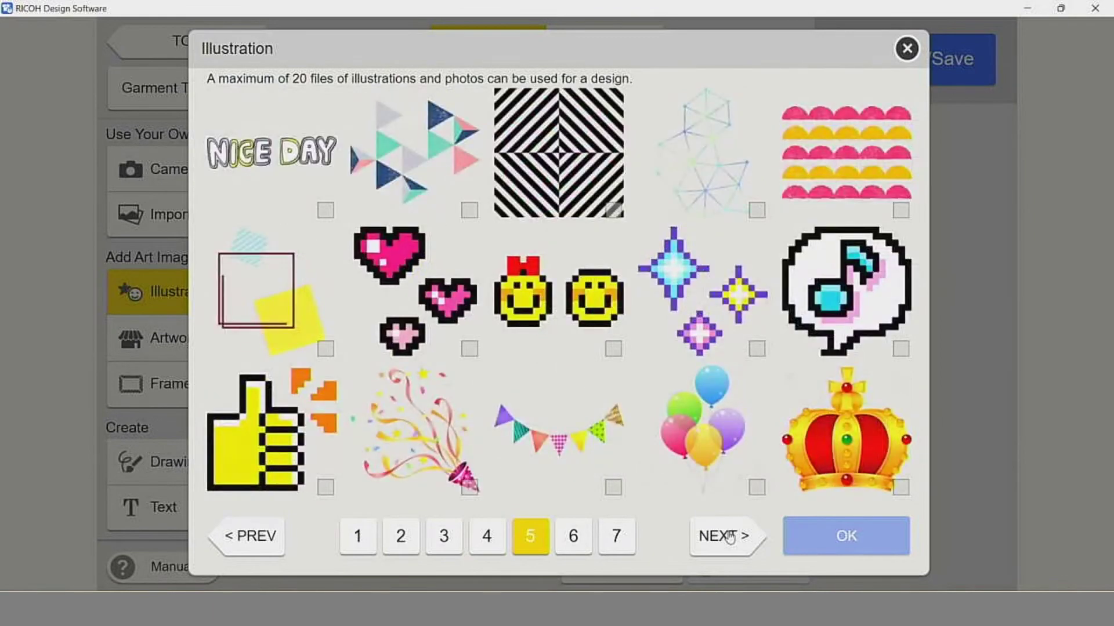
{"action": "left_click", "coordinate": [729, 539]}
{"action": "left_click", "coordinate": [729, 537]}
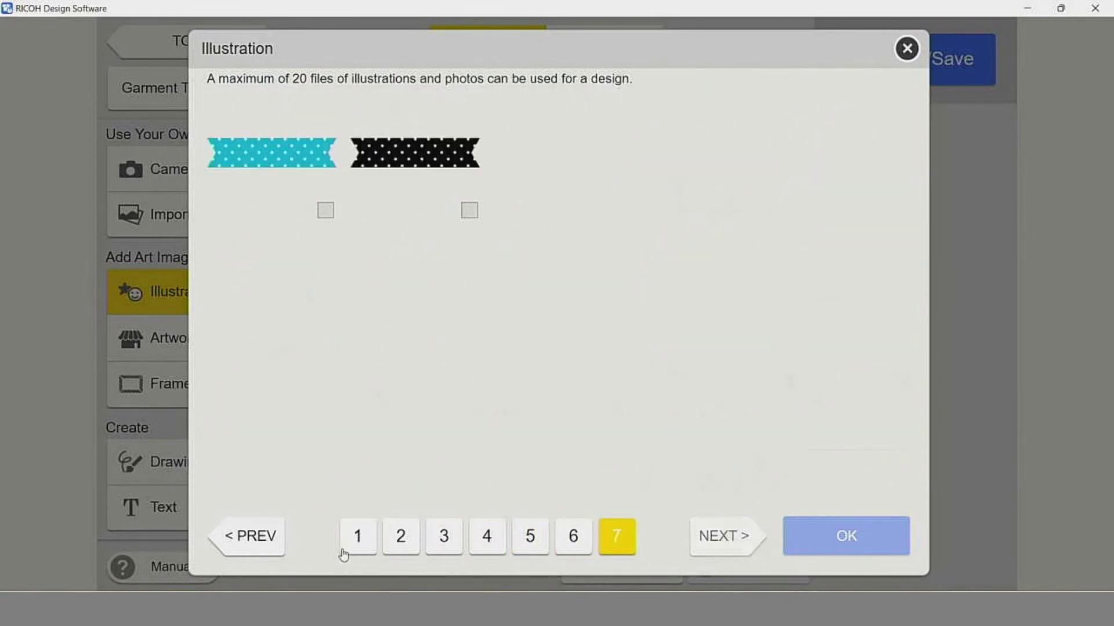
{"action": "left_click", "coordinate": [366, 537]}
{"action": "left_click", "coordinate": [326, 489]}
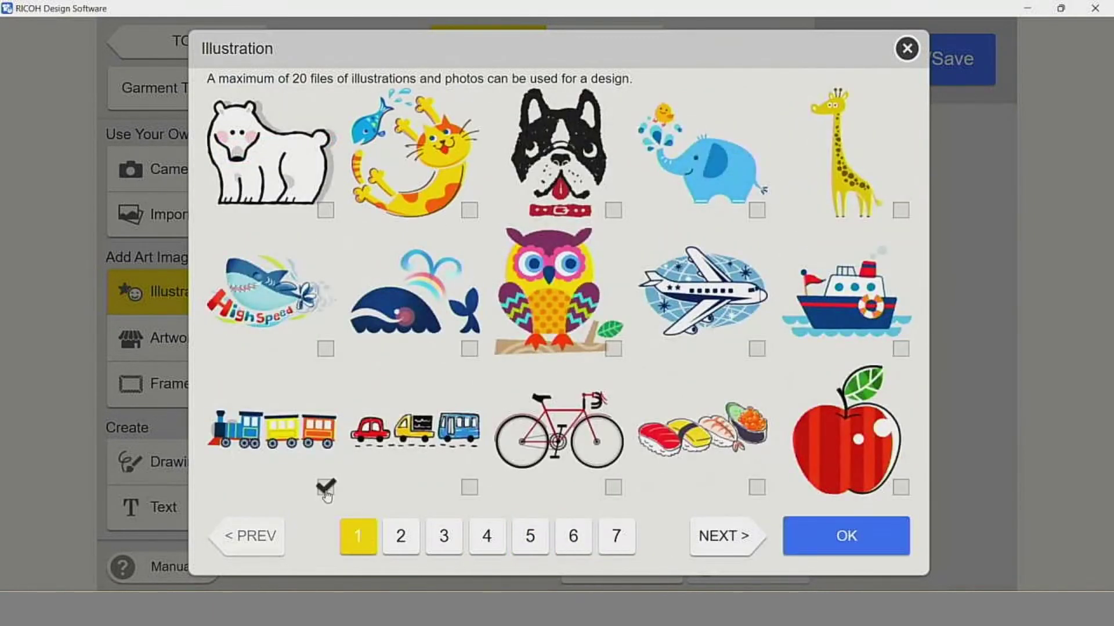
{"action": "left_click", "coordinate": [849, 538]}
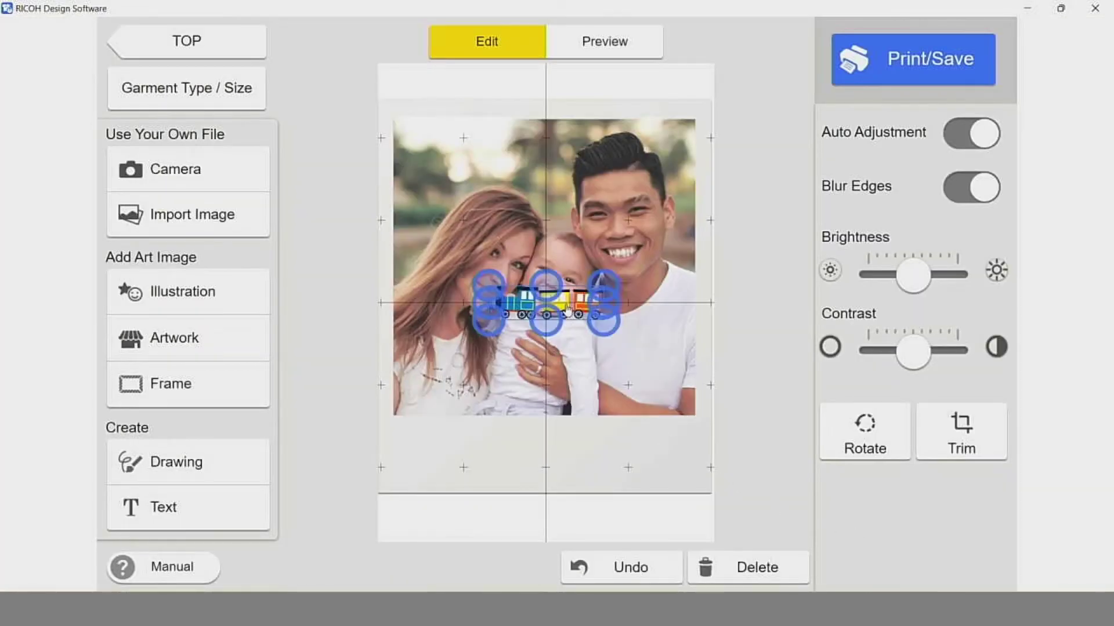
- Shrink the train, tweak its brightness and contrast, and position it just under the photo
{"action": "left_click_drag", "start_coordinate": [567, 311], "coordinate": [654, 564]}
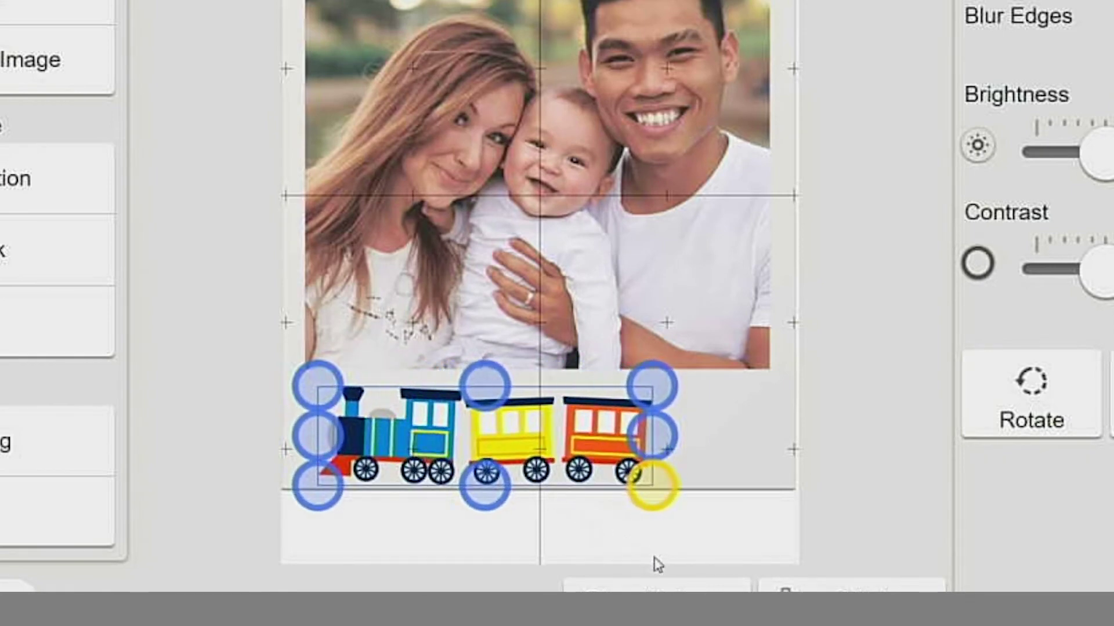
{"action": "left_click_drag", "start_coordinate": [658, 564], "coordinate": [657, 565]}
{"action": "left_click_drag", "start_coordinate": [1105, 163], "coordinate": [1112, 162]}
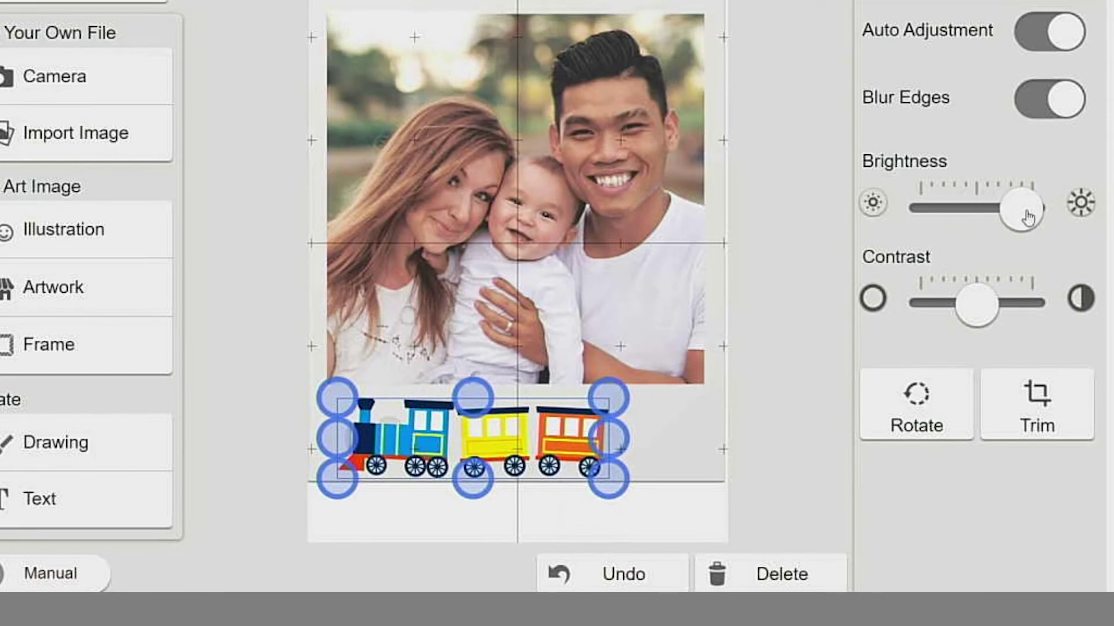
{"action": "mouse_move", "coordinate": [981, 216]}
{"action": "left_mouse_down"}
{"action": "mouse_move", "coordinate": [877, 220]}
{"action": "mouse_move", "coordinate": [986, 220]}
{"action": "left_mouse_up"}
{"action": "left_click_drag", "start_coordinate": [976, 303], "coordinate": [1001, 320]}
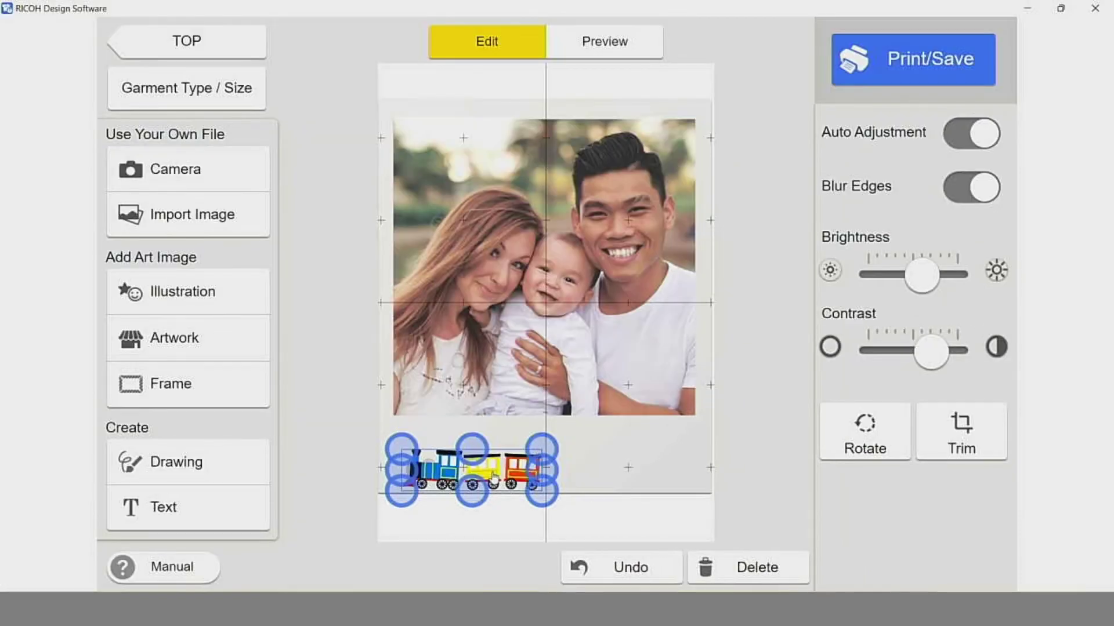
{"action": "left_click_drag", "start_coordinate": [494, 475], "coordinate": [493, 454]}
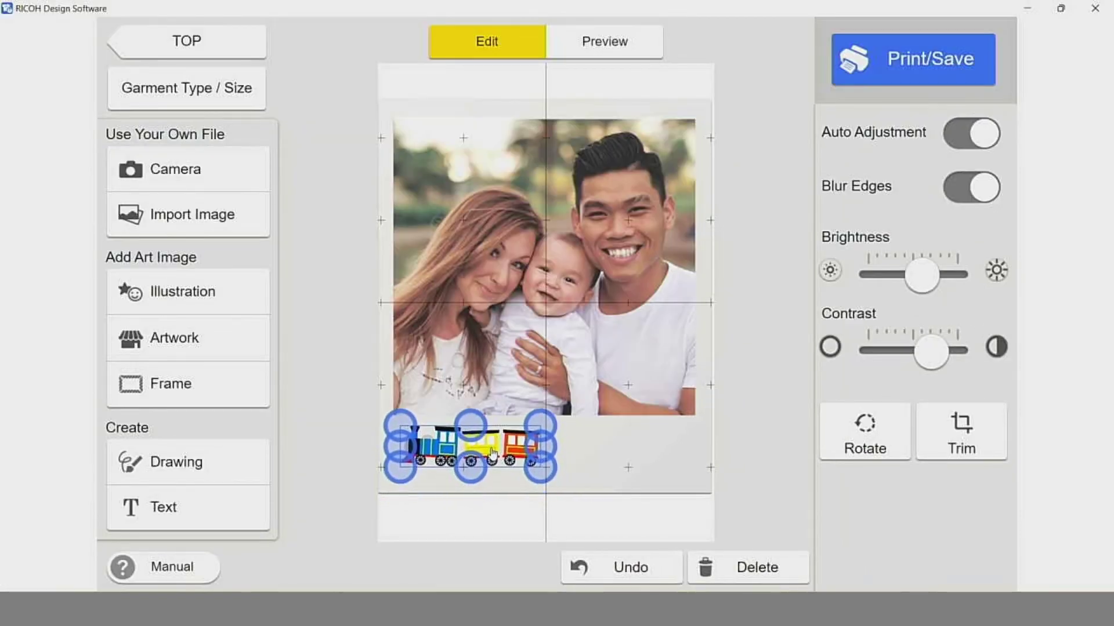
{"action": "left_click", "coordinate": [506, 522]}
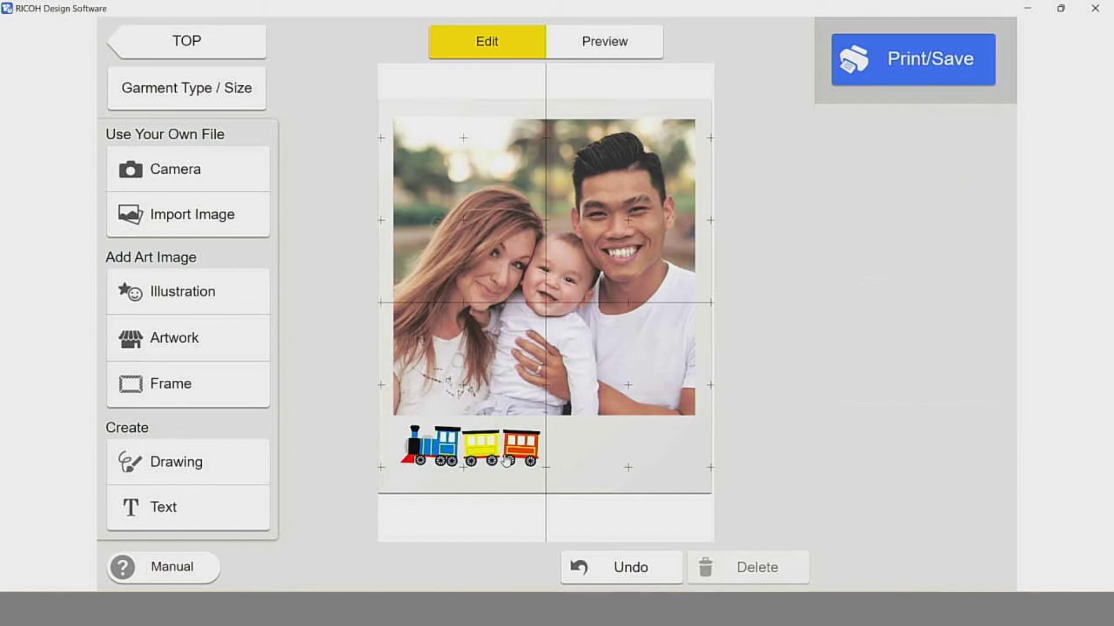
- Place the ornate rectangular frame artwork from page 5 beside the train
{"action": "left_click", "coordinate": [183, 343]}
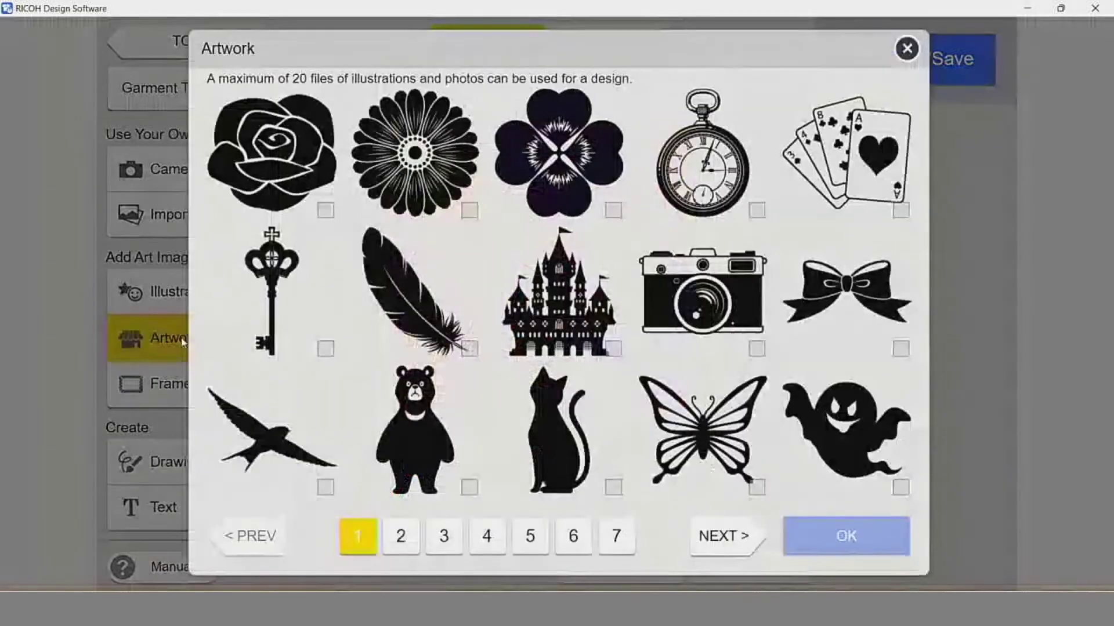
{"action": "left_click", "coordinate": [714, 542]}
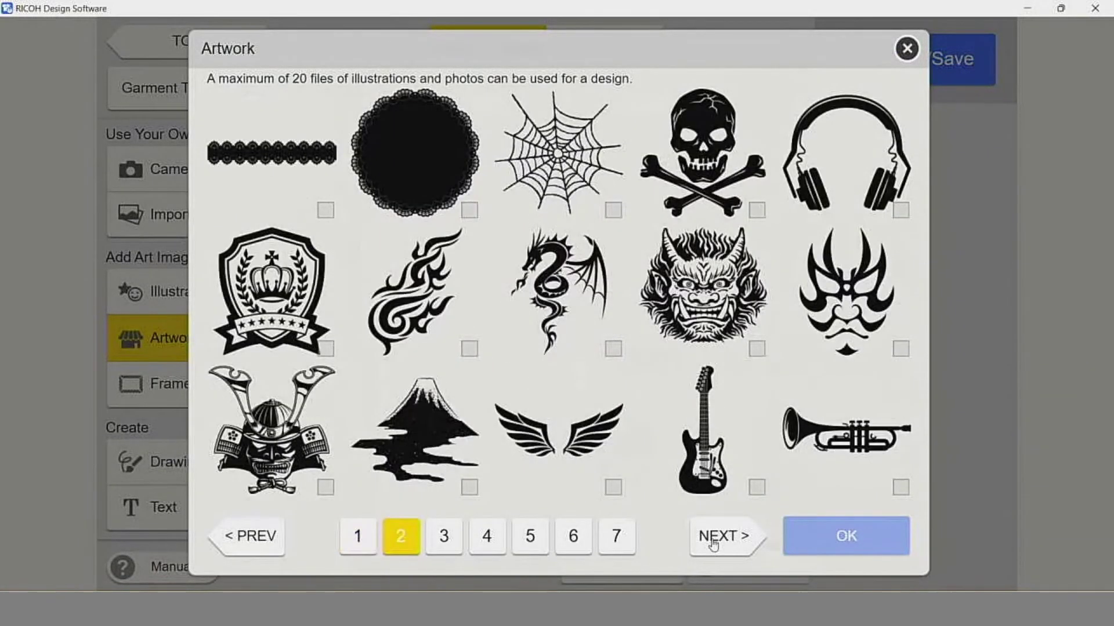
{"action": "left_click", "coordinate": [714, 543]}
{"action": "left_click", "coordinate": [714, 543]}
{"action": "left_click", "coordinate": [714, 542]}
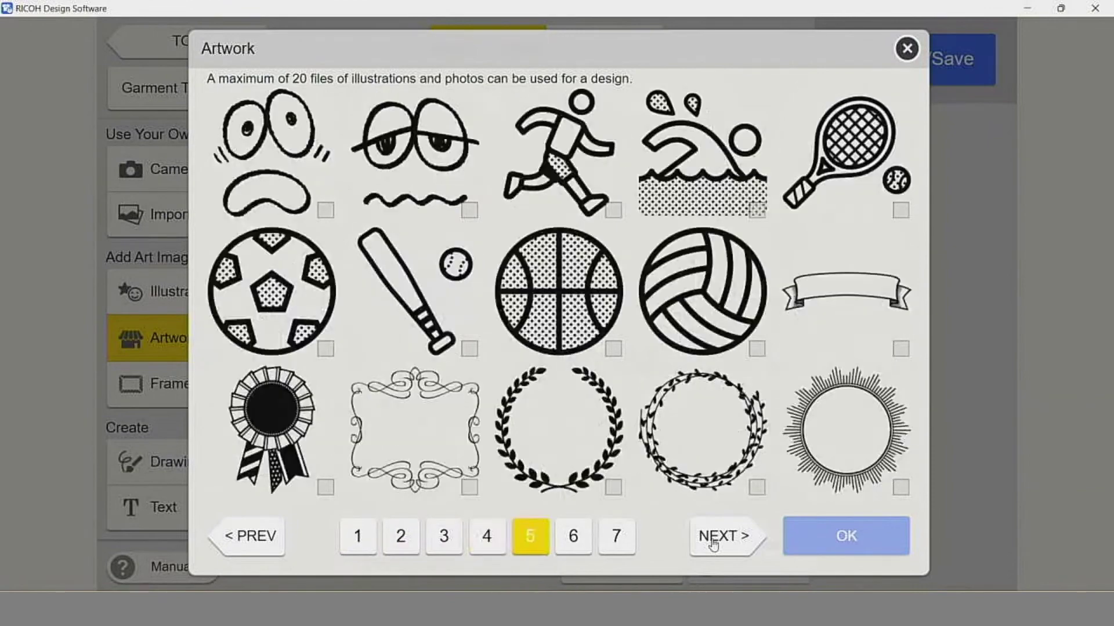
{"action": "left_click", "coordinate": [399, 426]}
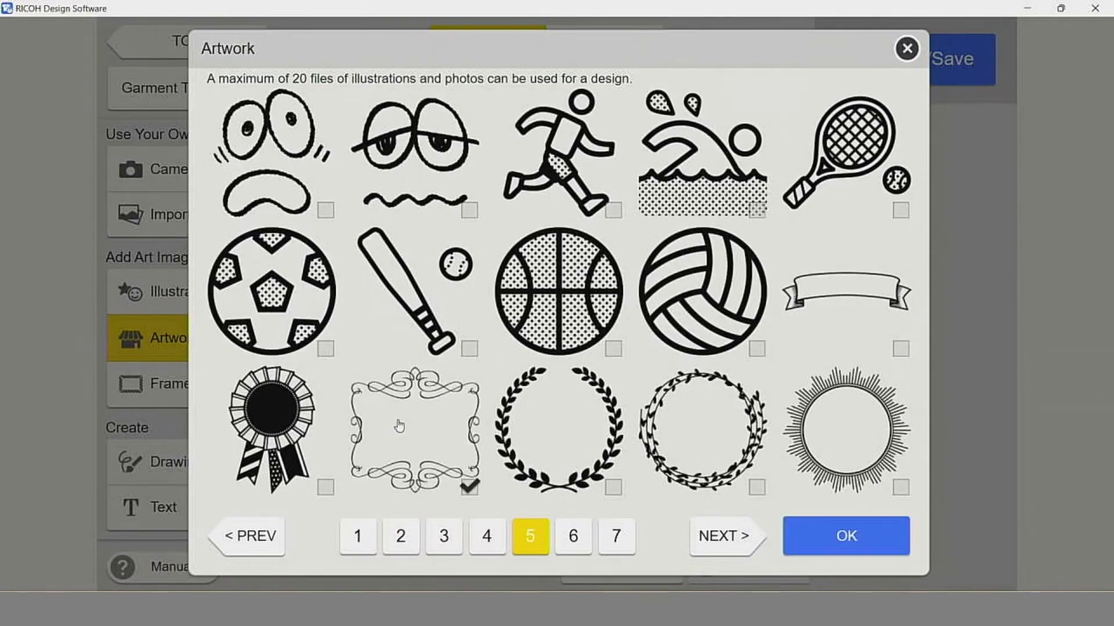
{"action": "left_click", "coordinate": [816, 538]}
{"action": "left_click_drag", "start_coordinate": [547, 302], "coordinate": [619, 461]}
- Recolour the ornate frame crimson and resize it shorter and wider
{"action": "left_click", "coordinate": [906, 299]}
{"action": "left_click", "coordinate": [851, 528]}
{"action": "left_click_drag", "start_coordinate": [615, 515], "coordinate": [615, 489]}
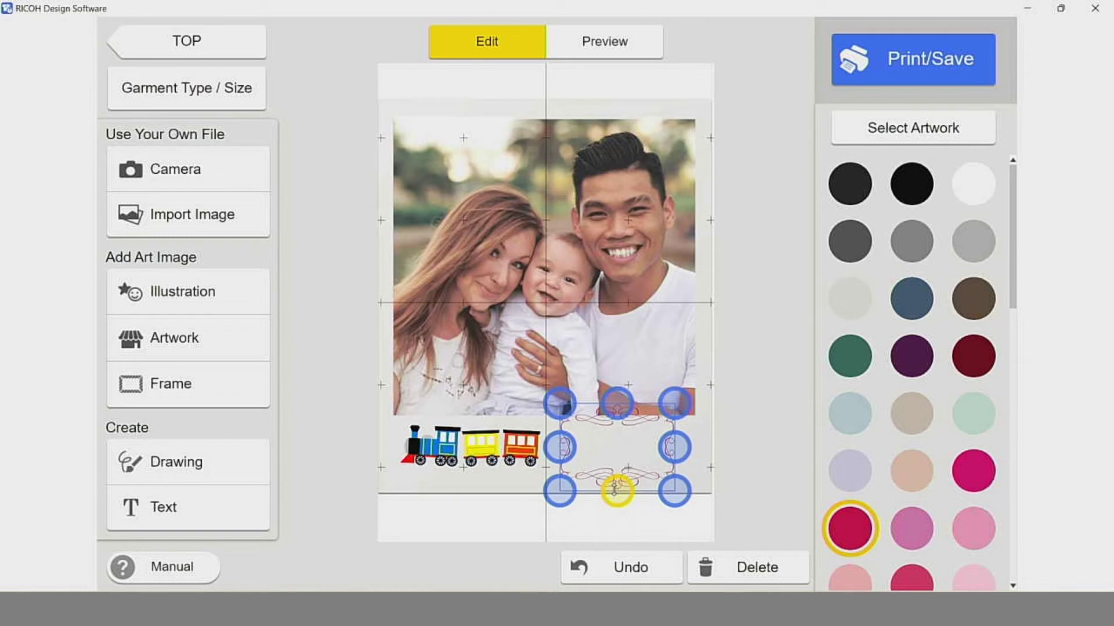
{"action": "left_click_drag", "start_coordinate": [616, 402], "coordinate": [616, 414]}
{"action": "left_click_drag", "start_coordinate": [674, 453], "coordinate": [701, 453]}
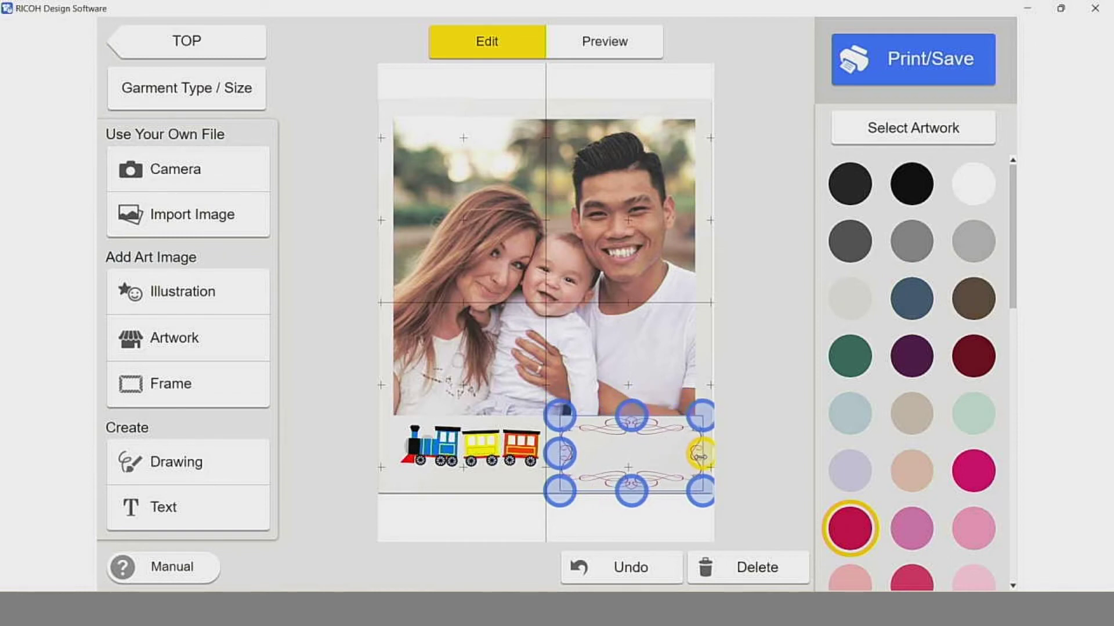
{"action": "left_click", "coordinate": [606, 521]}
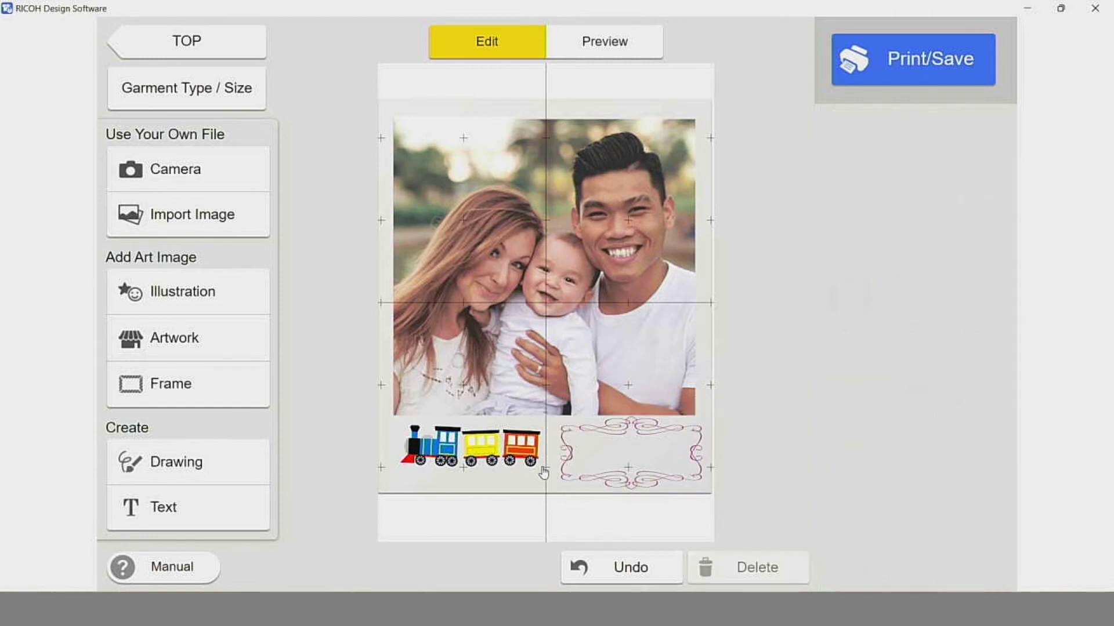
{"action": "left_click", "coordinate": [519, 456]}
- Finish the train, then preview black polka-dot, blue gingham, red gingham and dark teal borders
{"action": "left_click", "coordinate": [499, 512]}
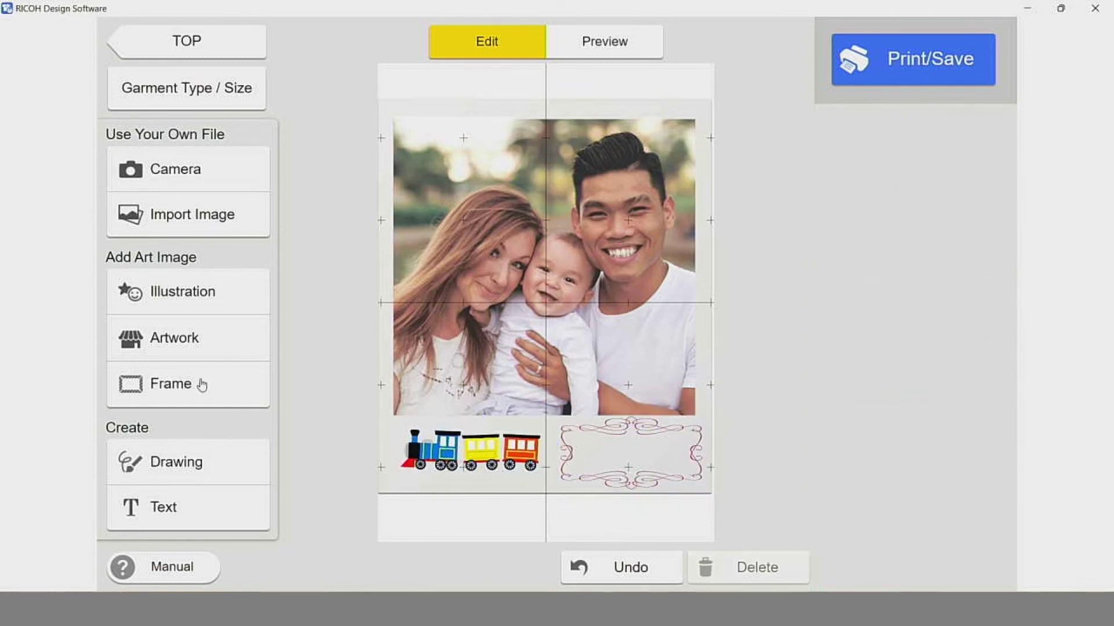
{"action": "left_click", "coordinate": [173, 390]}
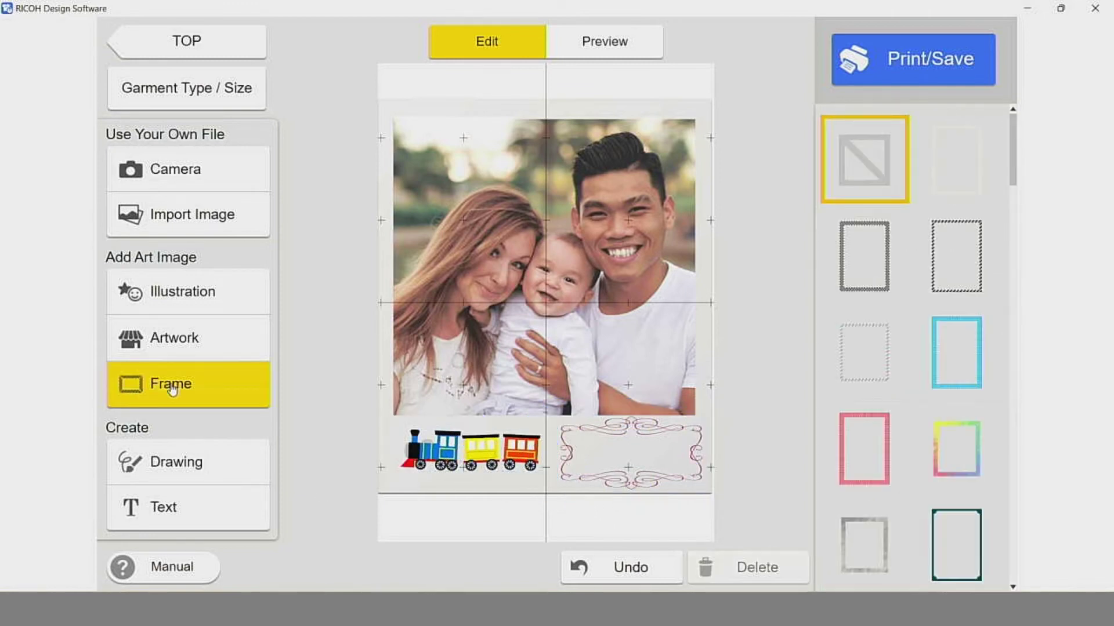
{"action": "left_click", "coordinate": [889, 256]}
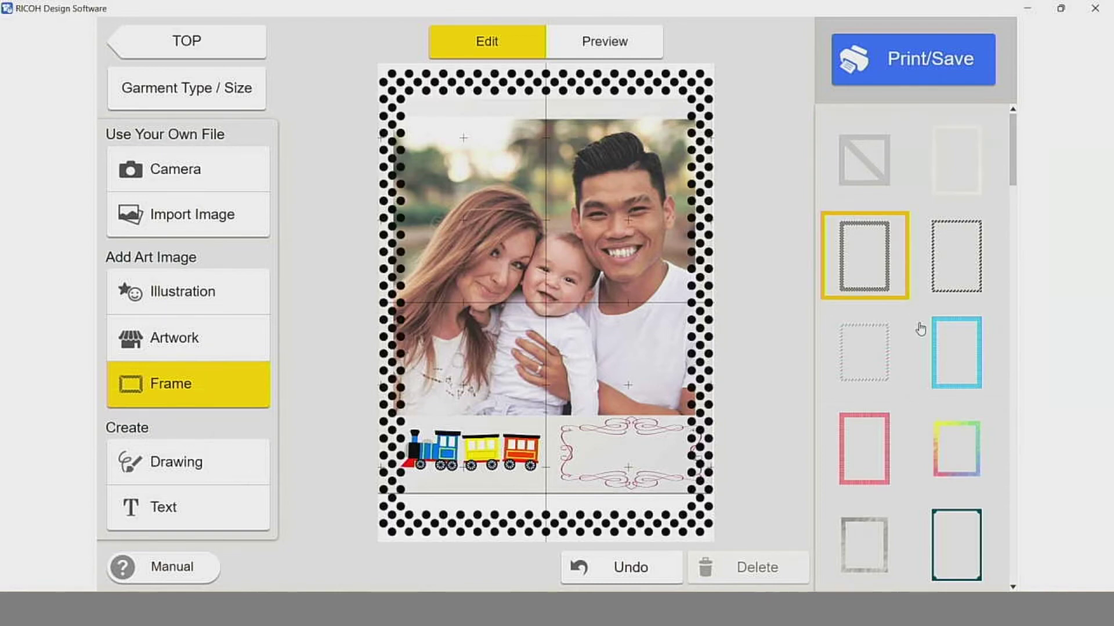
{"action": "left_click", "coordinate": [956, 368]}
{"action": "left_click", "coordinate": [873, 475]}
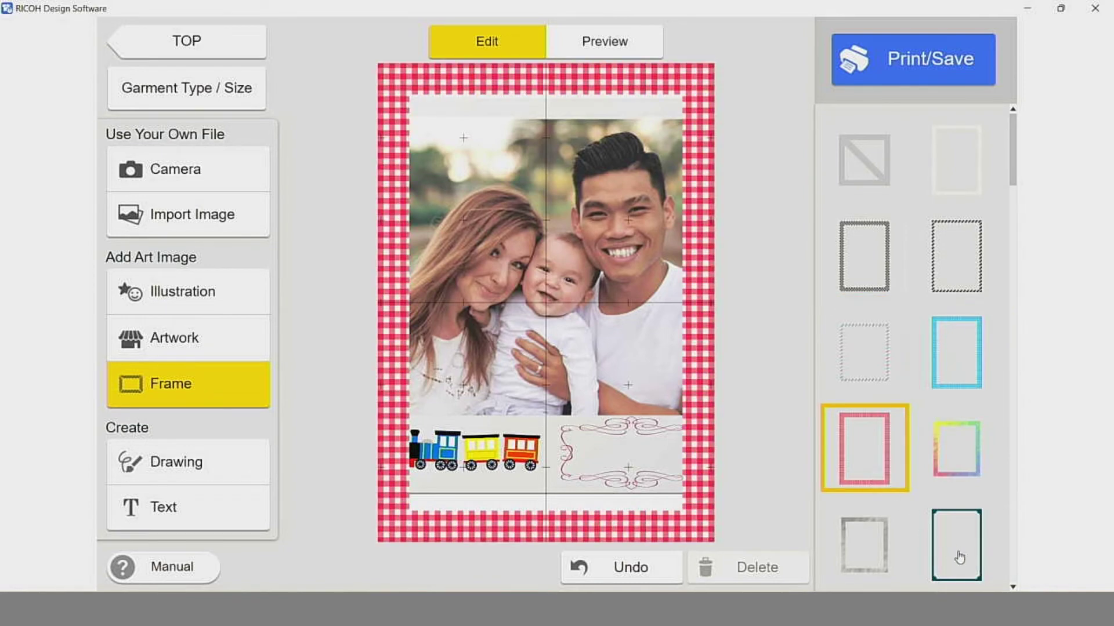
{"action": "left_click", "coordinate": [949, 549]}
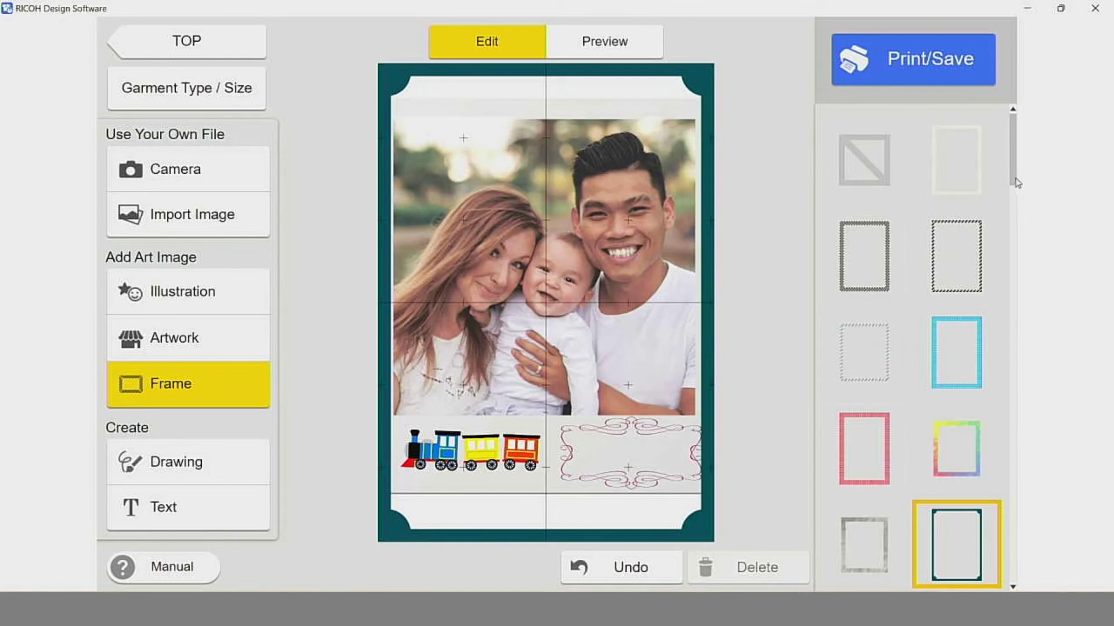
- Try white brush-stroke and film-strip borders, then remove the border frame entirely
{"action": "left_click_drag", "start_coordinate": [1014, 174], "coordinate": [1014, 238]}
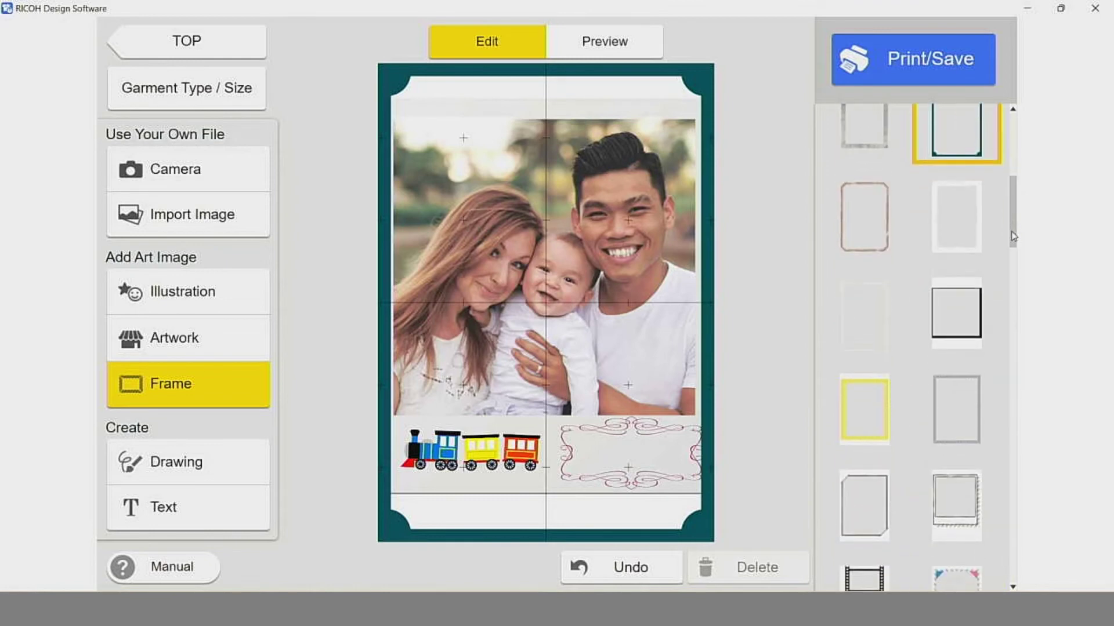
{"action": "left_click", "coordinate": [982, 241]}
{"action": "left_click_drag", "start_coordinate": [1010, 231], "coordinate": [1012, 275]}
{"action": "left_click", "coordinate": [876, 317]}
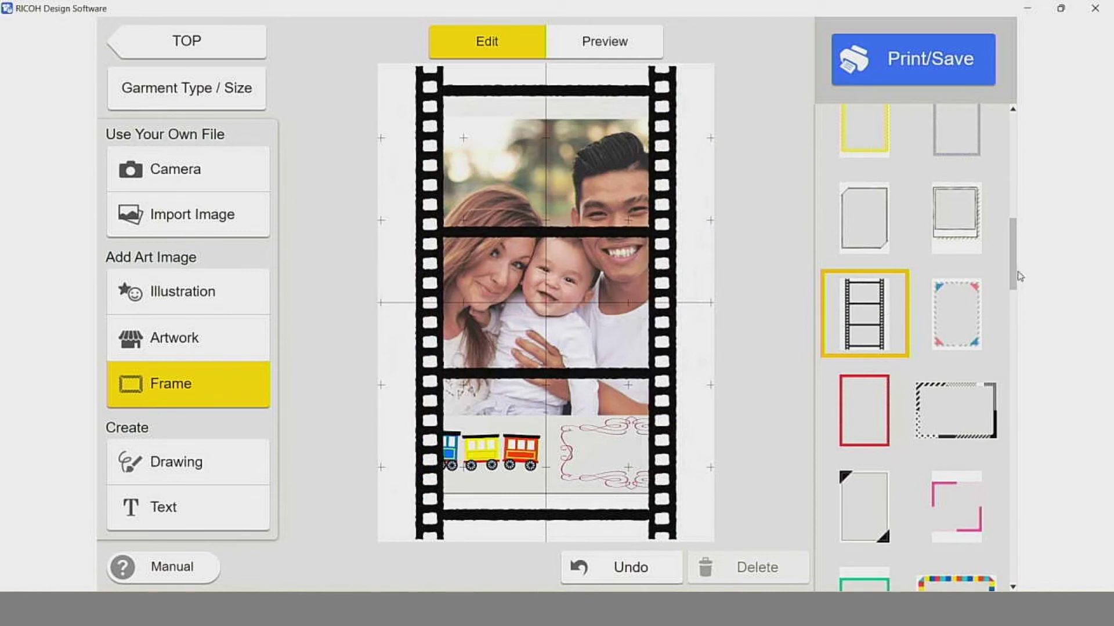
{"action": "left_click_drag", "start_coordinate": [1014, 226], "coordinate": [1014, 119]}
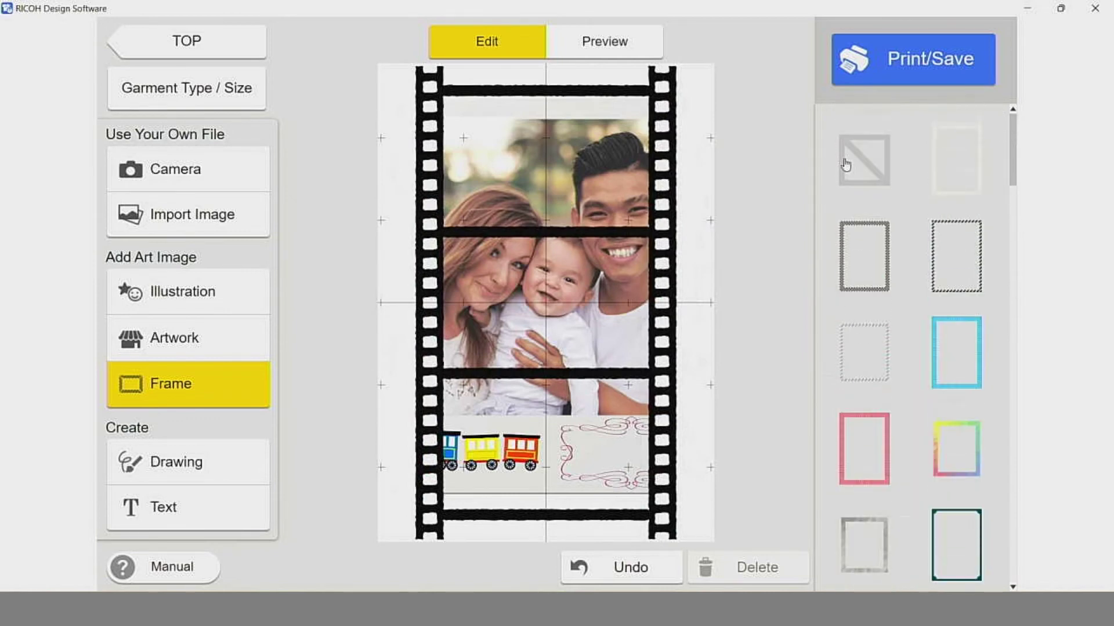
{"action": "left_click", "coordinate": [846, 166]}
- Draw a heart over the photo's top-left corner with a thicker, semi-transparent magenta pen, then widen it
{"action": "left_click", "coordinate": [221, 467]}
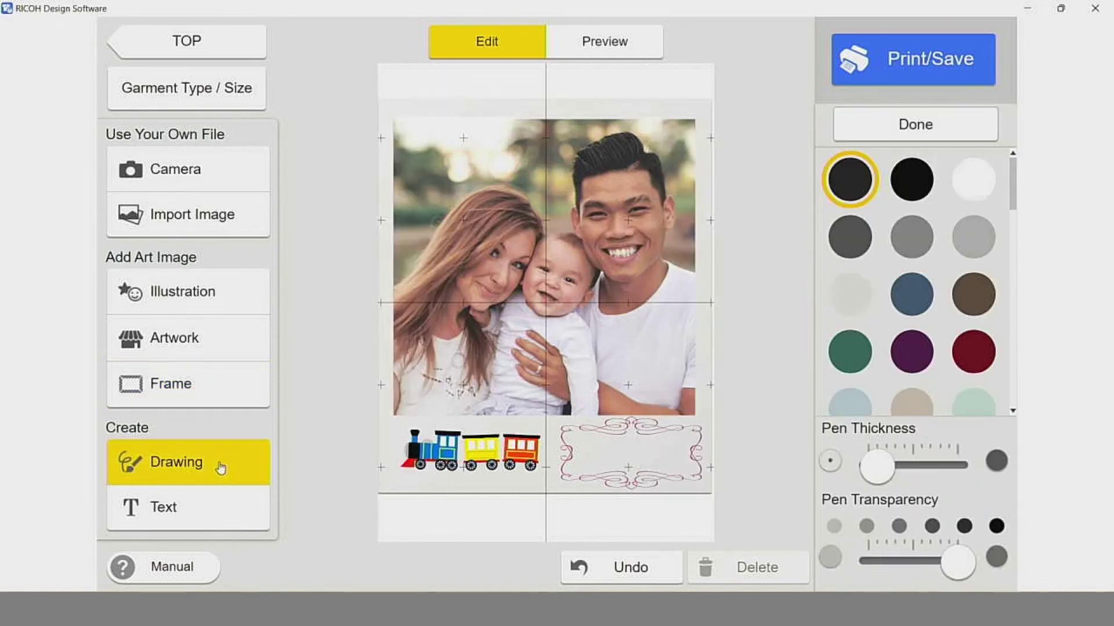
{"action": "left_click_drag", "start_coordinate": [1014, 197], "coordinate": [1015, 245]}
{"action": "left_click", "coordinate": [974, 236]}
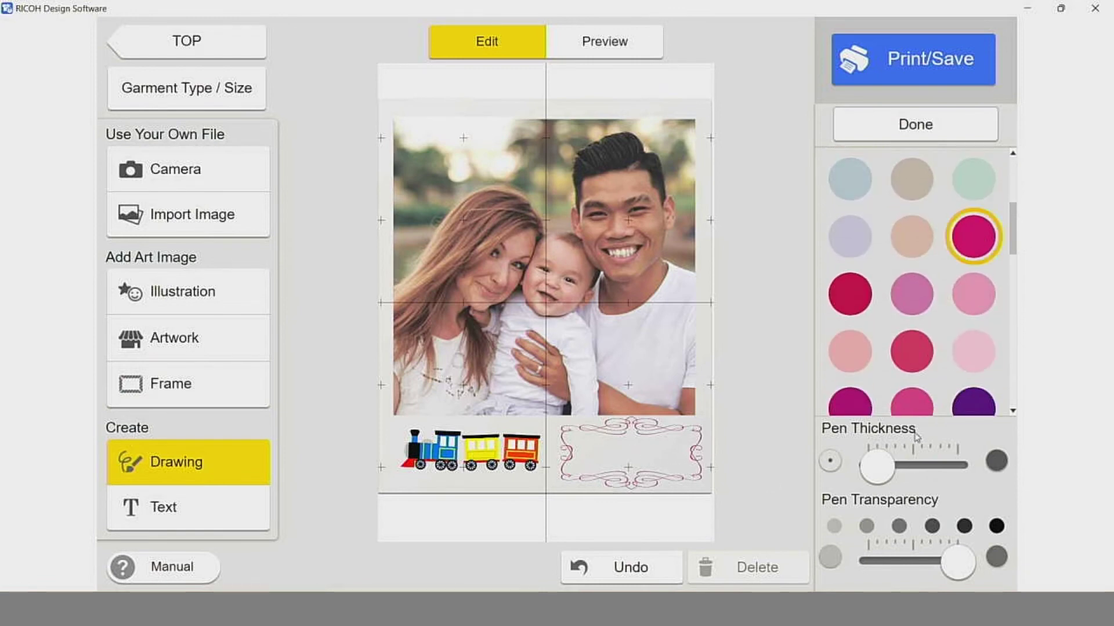
{"action": "left_click_drag", "start_coordinate": [878, 475], "coordinate": [922, 478]}
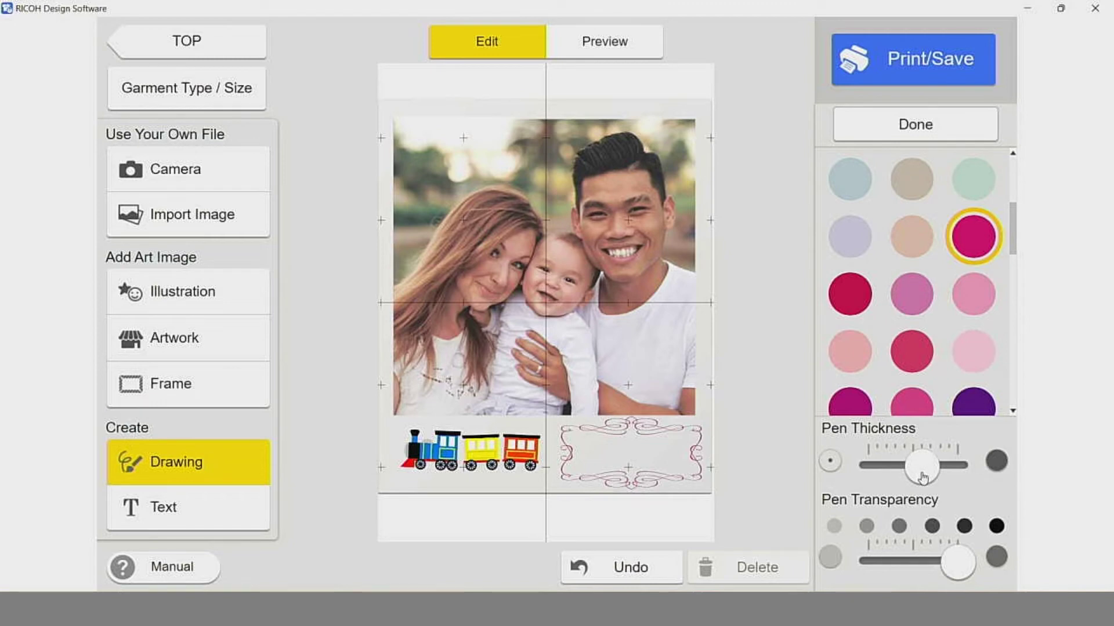
{"action": "left_click_drag", "start_coordinate": [958, 561], "coordinate": [939, 567]}
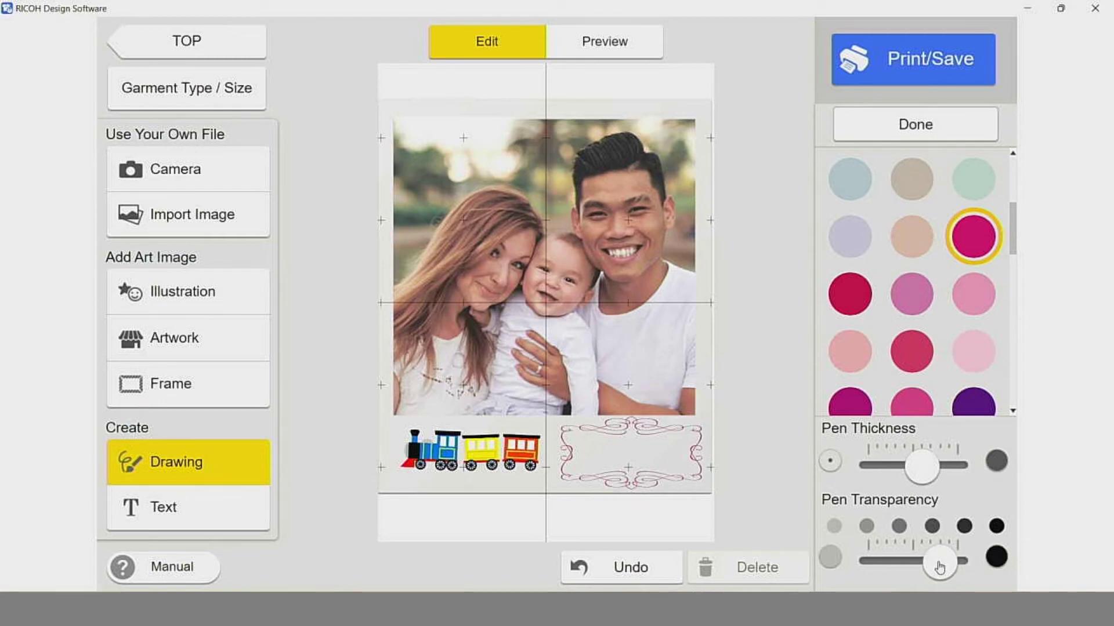
{"action": "mouse_move", "coordinate": [444, 157]}
{"action": "left_mouse_down"}
{"action": "mouse_move", "coordinate": [435, 144]}
{"action": "mouse_move", "coordinate": [425, 176]}
{"action": "mouse_move", "coordinate": [462, 203]}
{"action": "mouse_move", "coordinate": [476, 160]}
{"action": "mouse_move", "coordinate": [453, 128]}
{"action": "mouse_move", "coordinate": [451, 193]}
{"action": "left_mouse_up"}
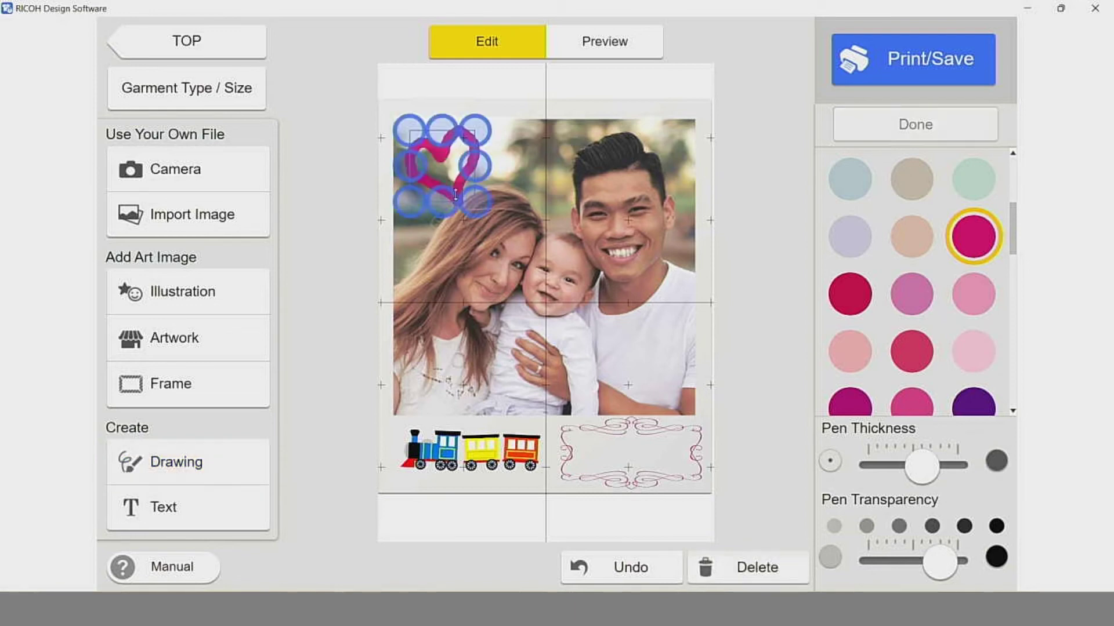
{"action": "left_click_drag", "start_coordinate": [481, 159], "coordinate": [492, 158]}
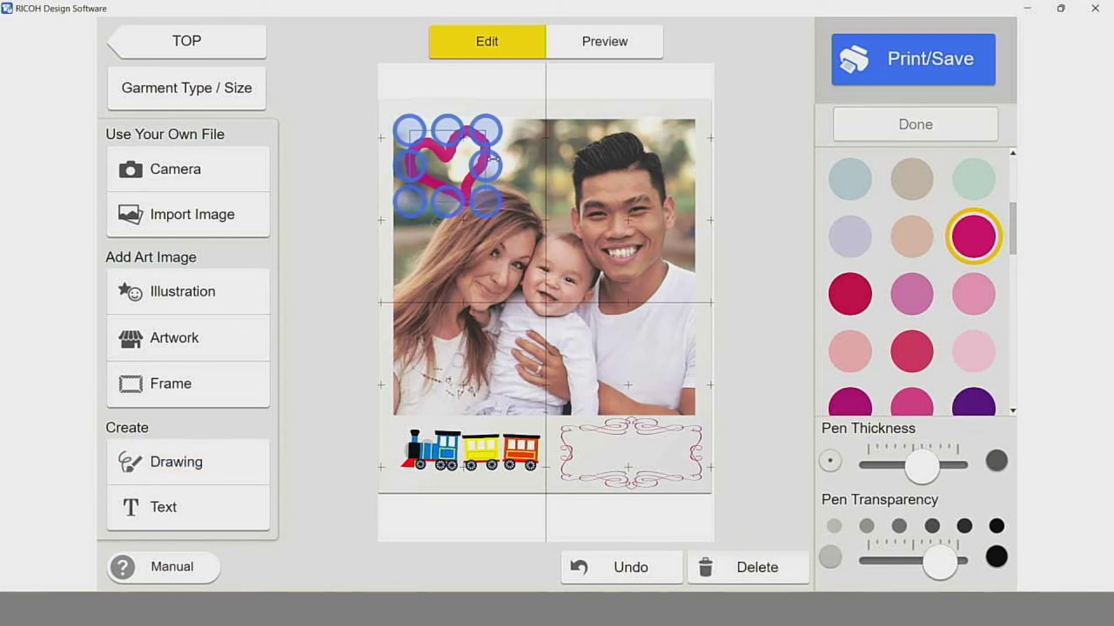
- Start a text element, browse the fonts and set the text colour to blue
{"action": "left_click", "coordinate": [174, 508]}
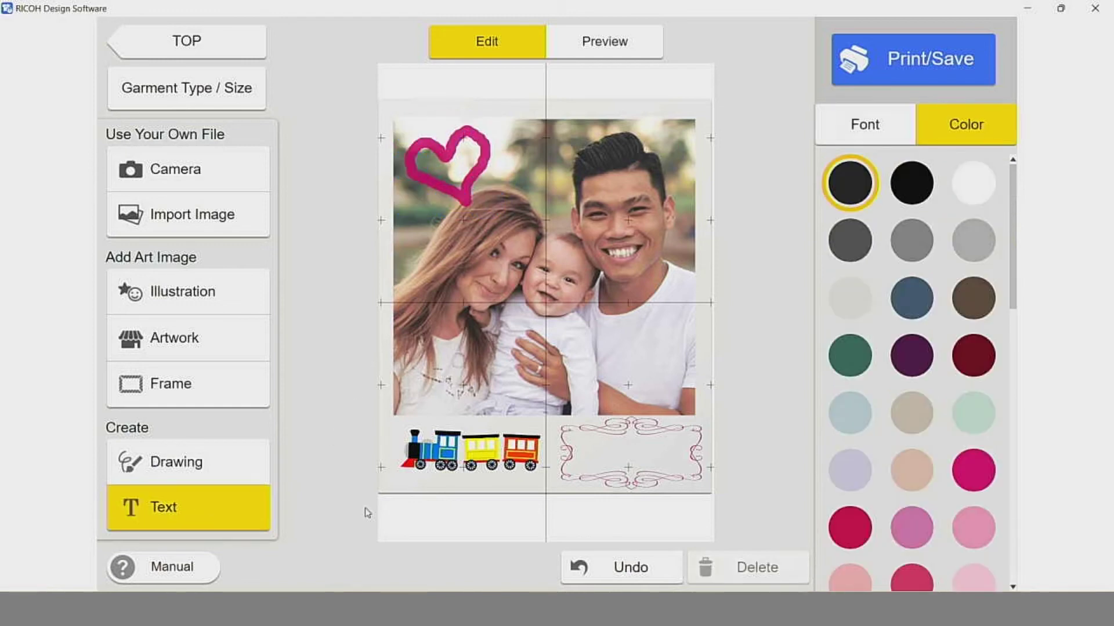
{"action": "left_click", "coordinate": [900, 130]}
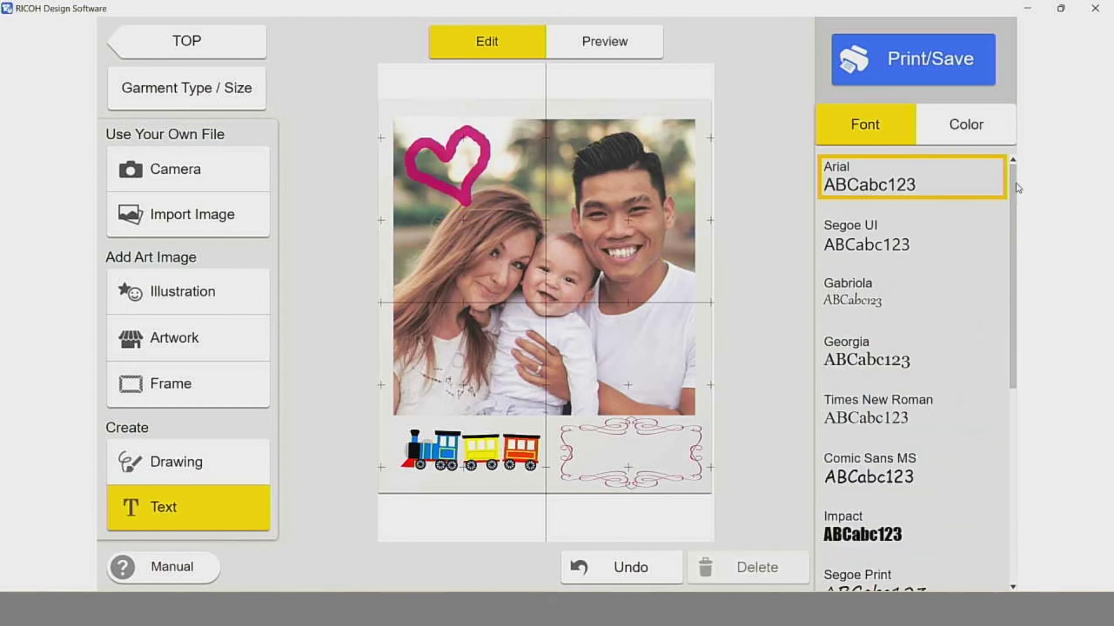
{"action": "mouse_move", "coordinate": [1015, 191]}
{"action": "left_mouse_down"}
{"action": "mouse_move", "coordinate": [1004, 337]}
{"action": "mouse_move", "coordinate": [1010, 198]}
{"action": "left_mouse_up"}
{"action": "scroll", "coordinate": [865, 409], "scroll_direction": "down", "scroll_amount": 1}
{"action": "left_click", "coordinate": [974, 137]}
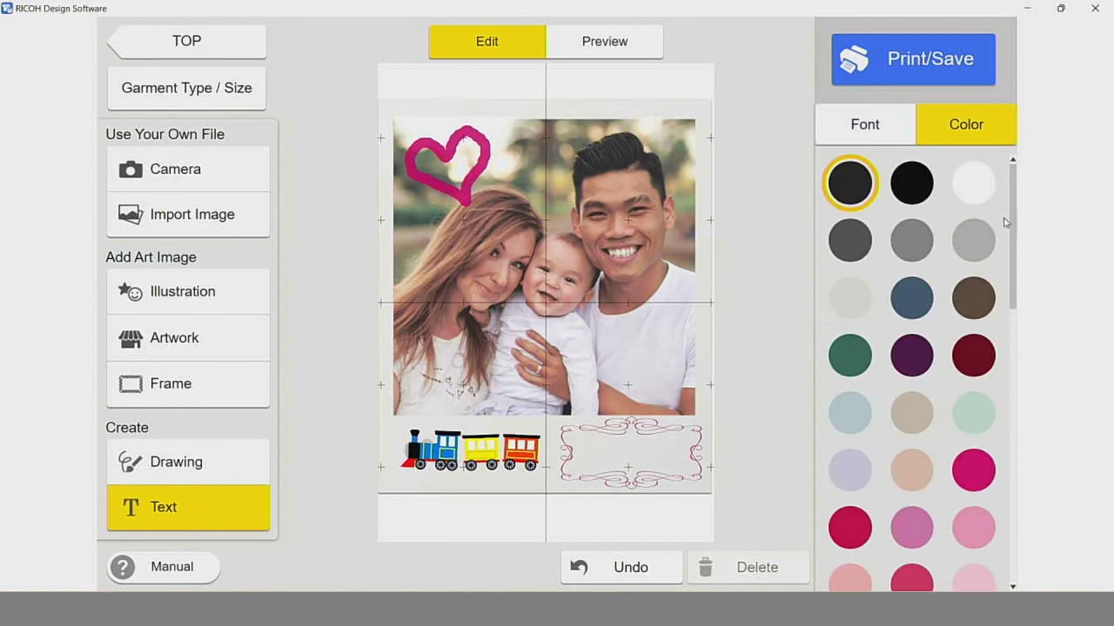
{"action": "scroll", "coordinate": [1015, 229], "scroll_direction": "down", "scroll_amount": 7}
{"action": "left_click", "coordinate": [911, 380]}
- Add two text boxes below the train reading "Casey's" and "1st Birthday"
{"action": "left_click", "coordinate": [395, 516]}
{"action": "type", "text": "Casey's"}
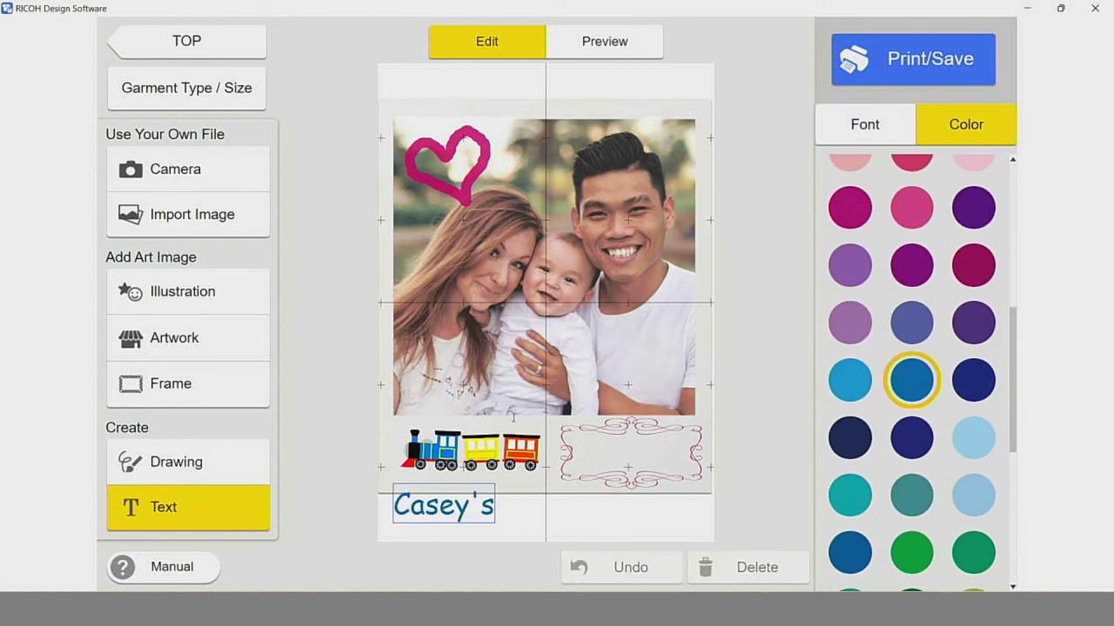
{"action": "left_click", "coordinate": [530, 513]}
{"action": "left_click", "coordinate": [218, 514]}
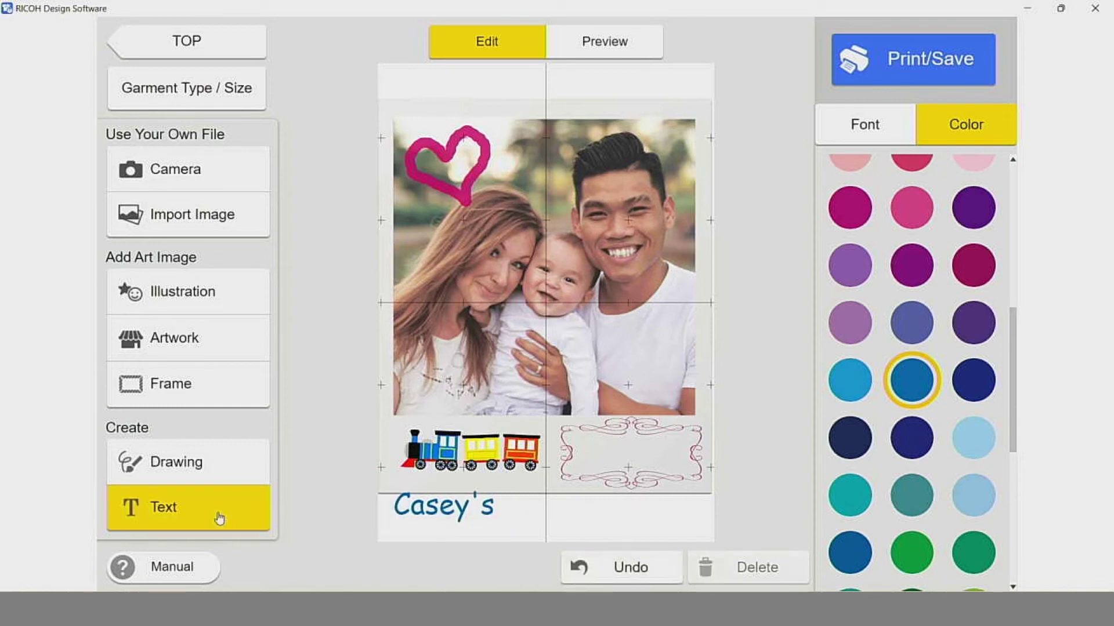
{"action": "left_click", "coordinate": [528, 508]}
{"action": "type", "text": "1st Birthday"}
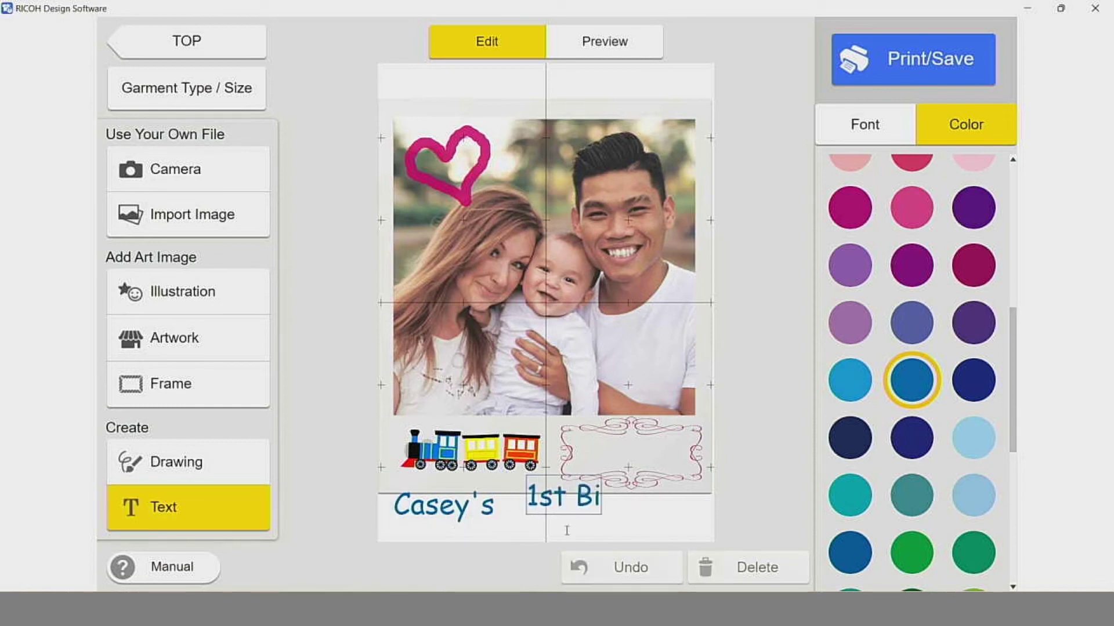
{"action": "left_click", "coordinate": [442, 517]}
- Shrink the "1st Birthday" text and move "Casey's" into the frame above it
{"action": "left_click", "coordinate": [604, 506]}
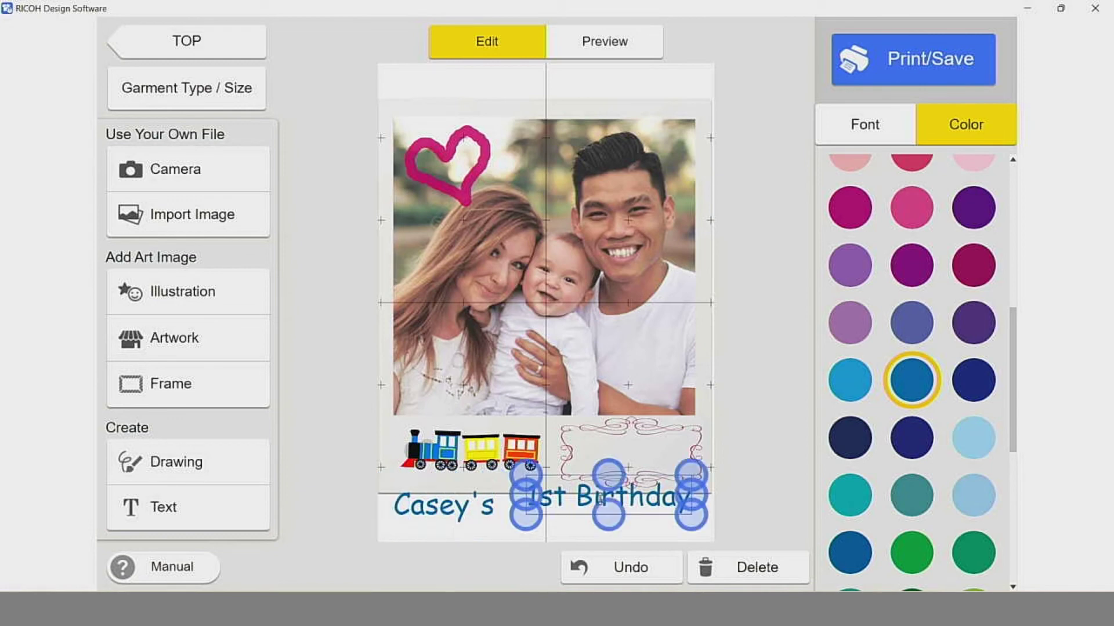
{"action": "left_click_drag", "start_coordinate": [610, 517], "coordinate": [609, 509]}
{"action": "left_click_drag", "start_coordinate": [686, 511], "coordinate": [656, 476]}
{"action": "left_click", "coordinate": [472, 504]}
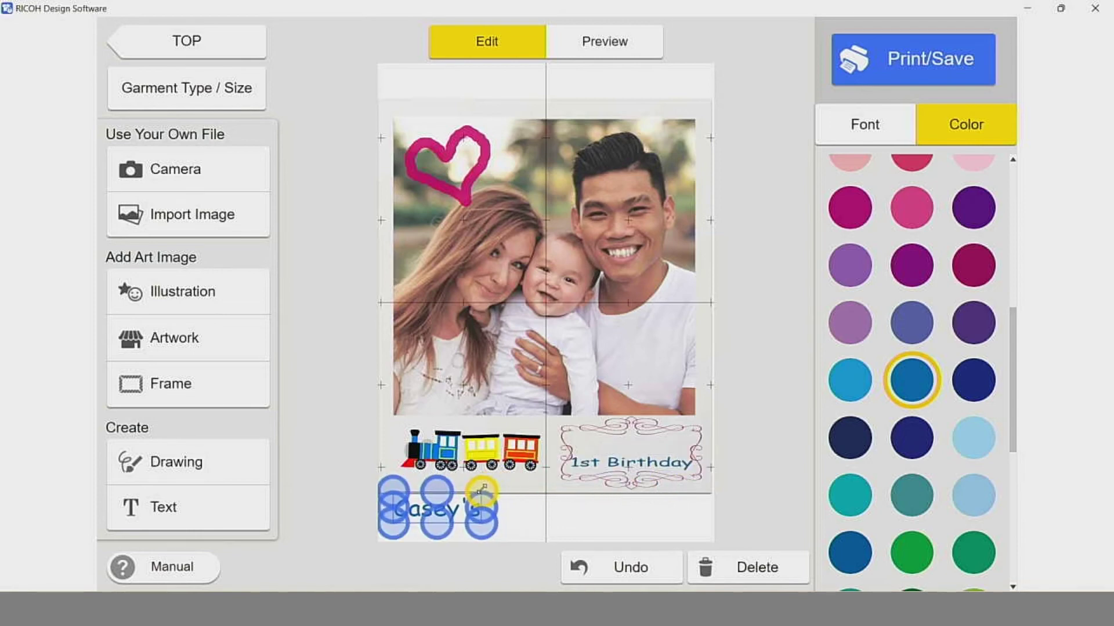
{"action": "left_click_drag", "start_coordinate": [459, 519], "coordinate": [651, 455]}
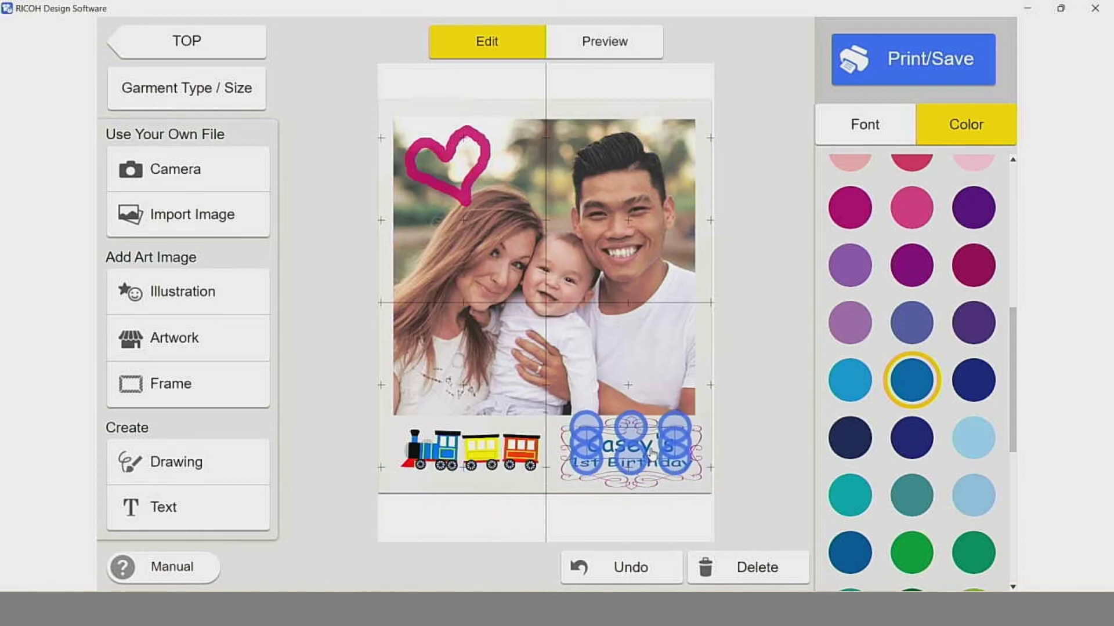
{"action": "left_click", "coordinate": [612, 526]}
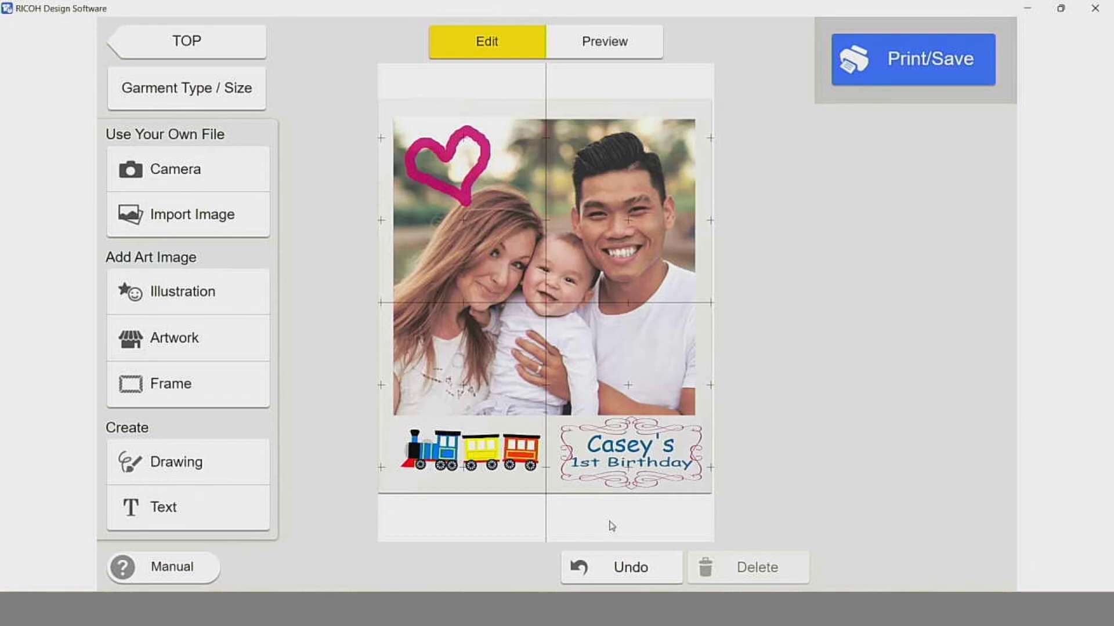
- Preview the T-shirt mock-up, save the design as DAT file Casey1BDay, and reopen Print/Save
{"action": "left_click", "coordinate": [628, 47]}
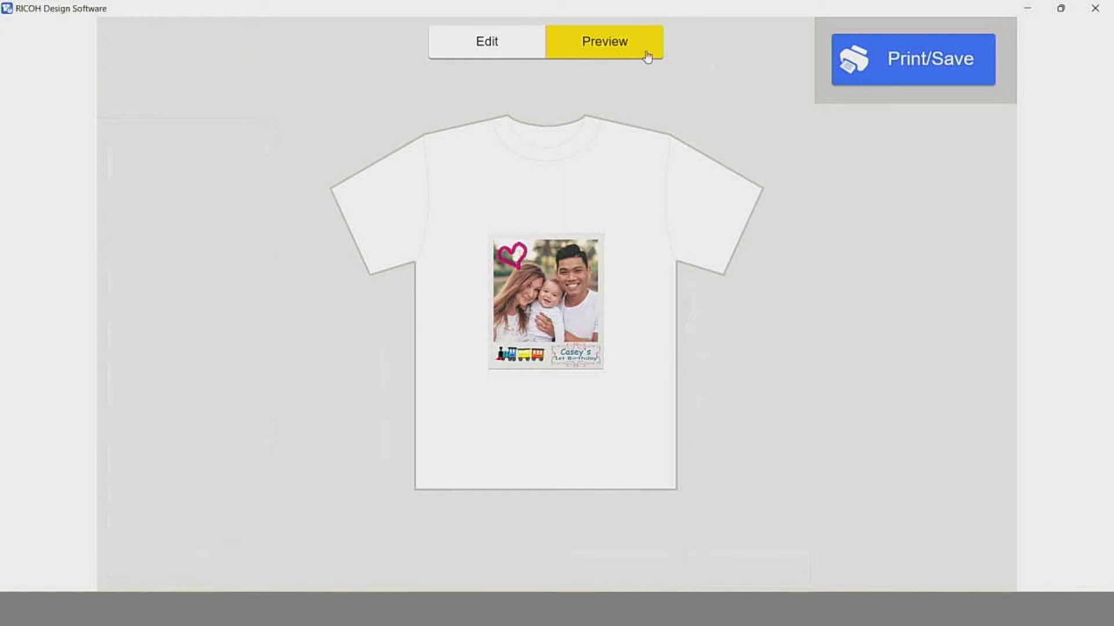
{"action": "left_click", "coordinate": [928, 64]}
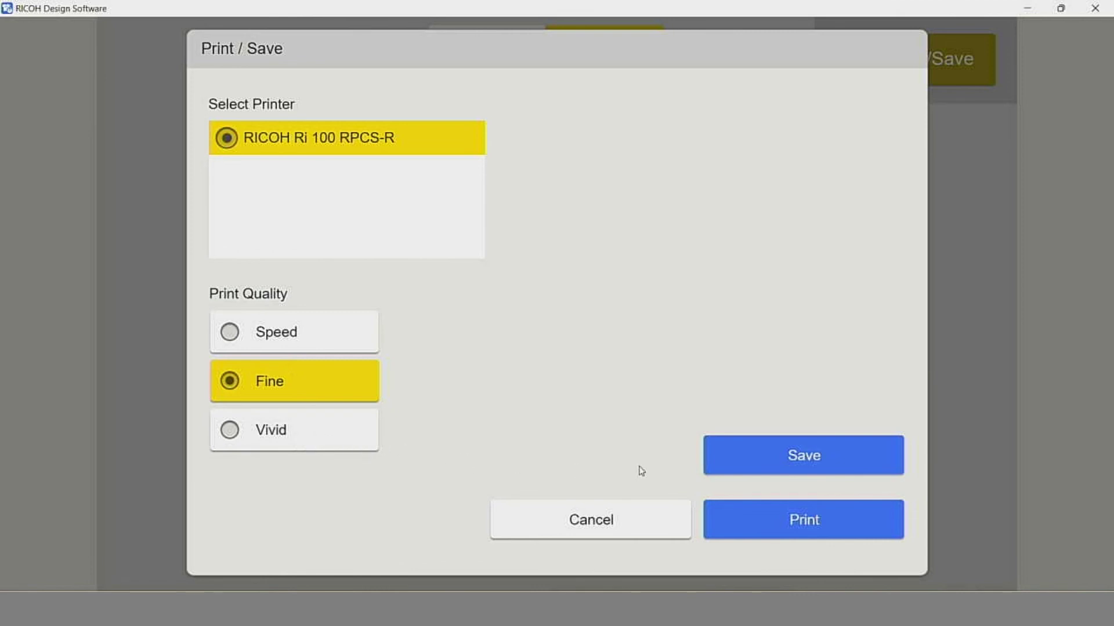
{"action": "left_click", "coordinate": [797, 461]}
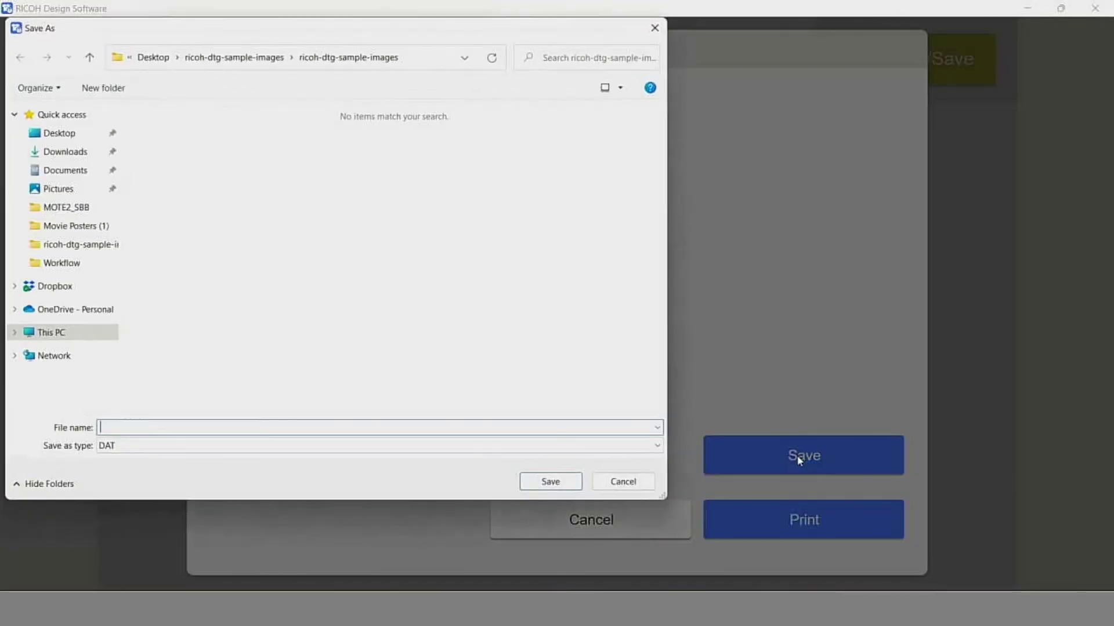
{"action": "type", "text": "Casey18Day"}
{"action": "left_click", "coordinate": [566, 482]}
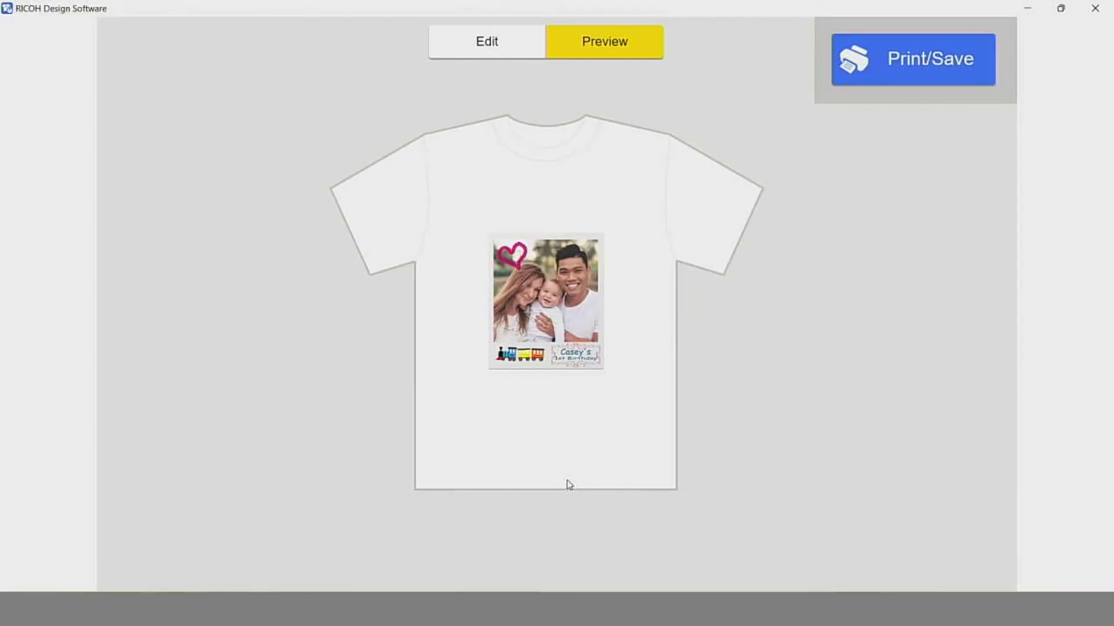
{"action": "left_click", "coordinate": [877, 69]}
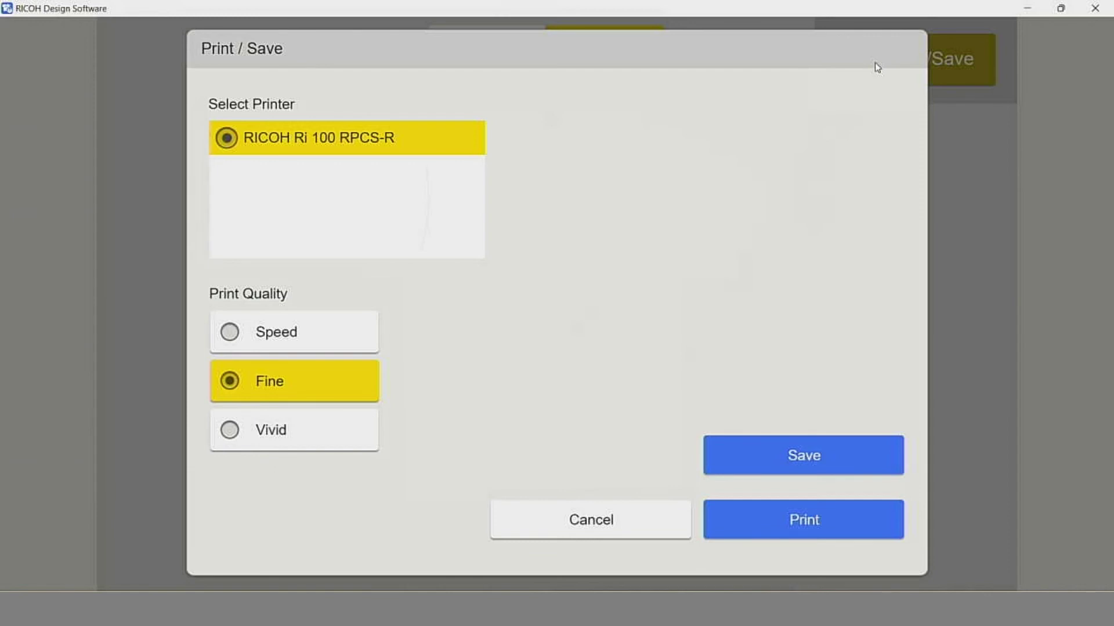
- From the home screen, load the saved design file Casey1BDay.dat
{"action": "left_click", "coordinate": [802, 524]}
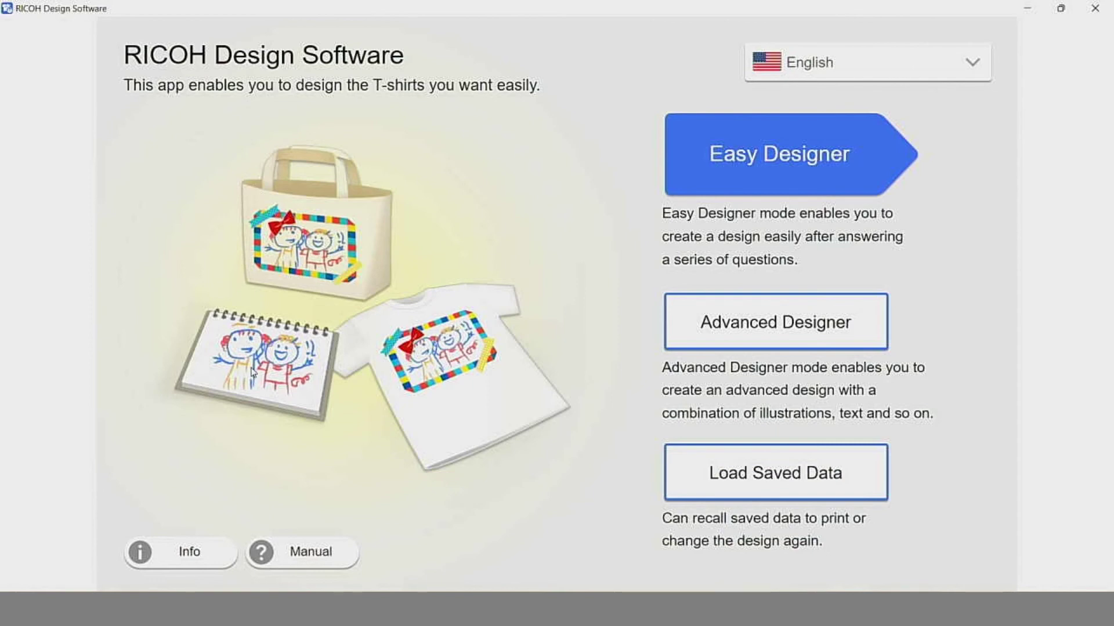
{"action": "left_click", "coordinate": [737, 480]}
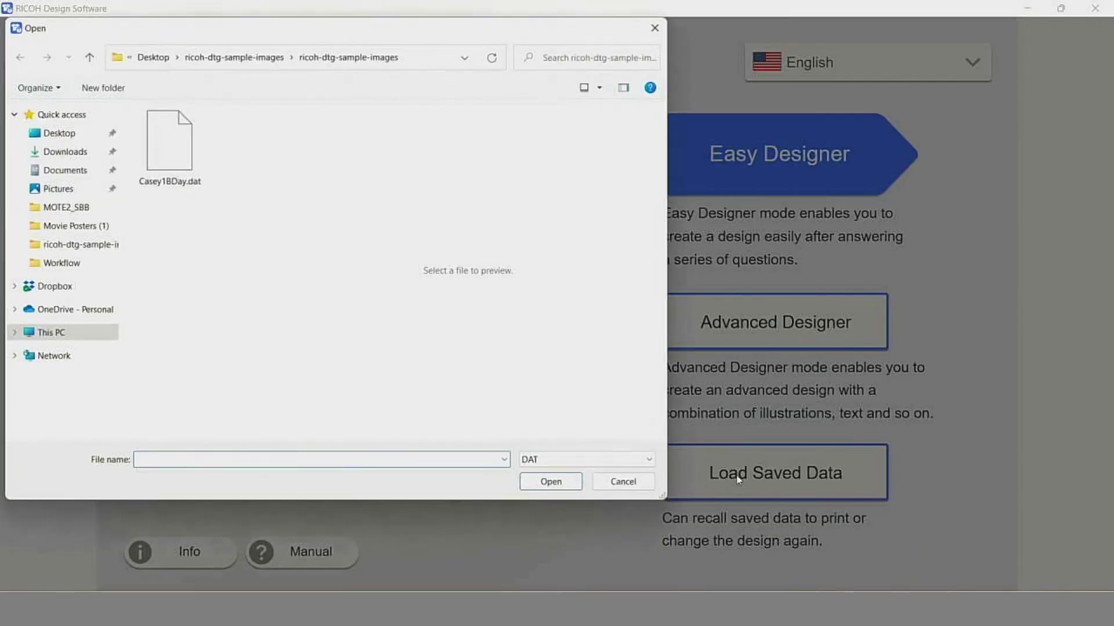
{"action": "left_click", "coordinate": [181, 159]}
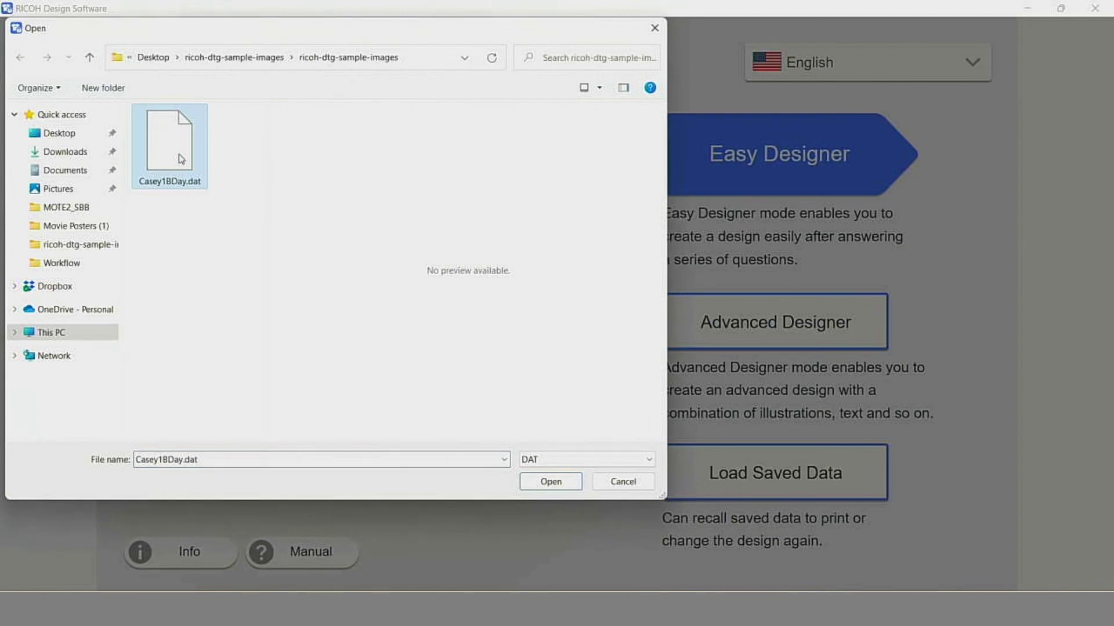
{"action": "left_click", "coordinate": [550, 482]}
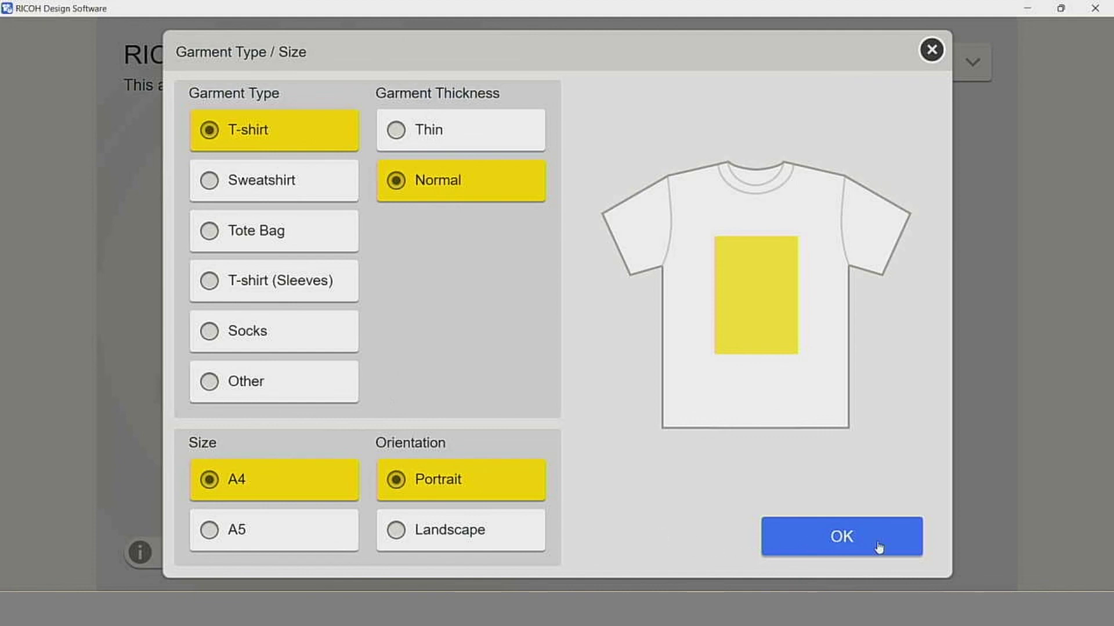
- Accept the T-shirt A4 portrait settings and enlarge the train illustration leftward
{"action": "left_click", "coordinate": [850, 537]}
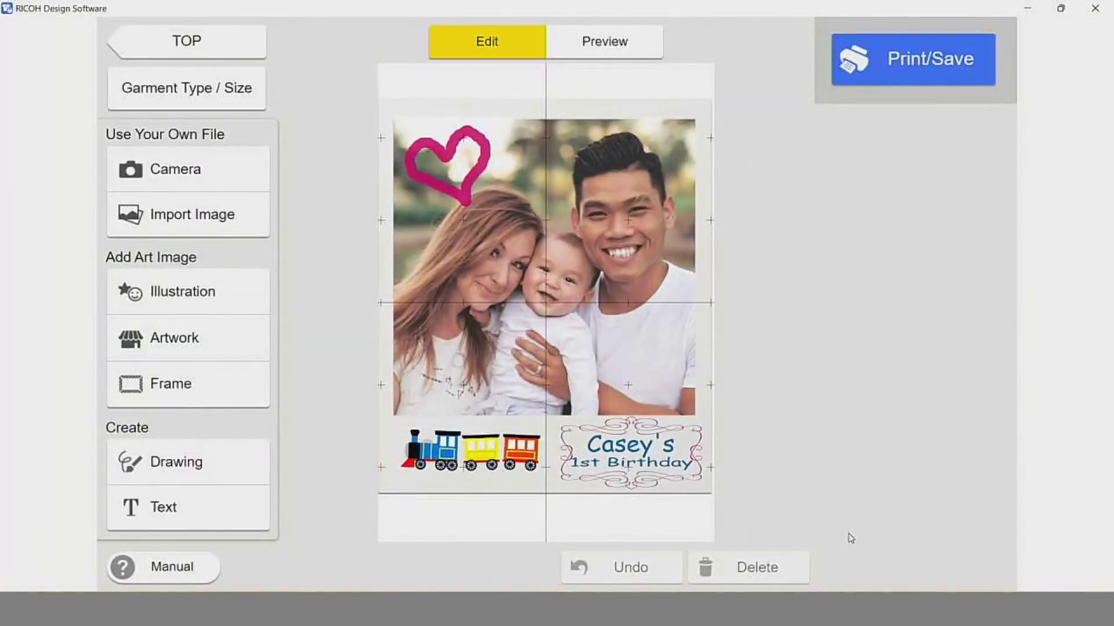
{"action": "left_click", "coordinate": [420, 186]}
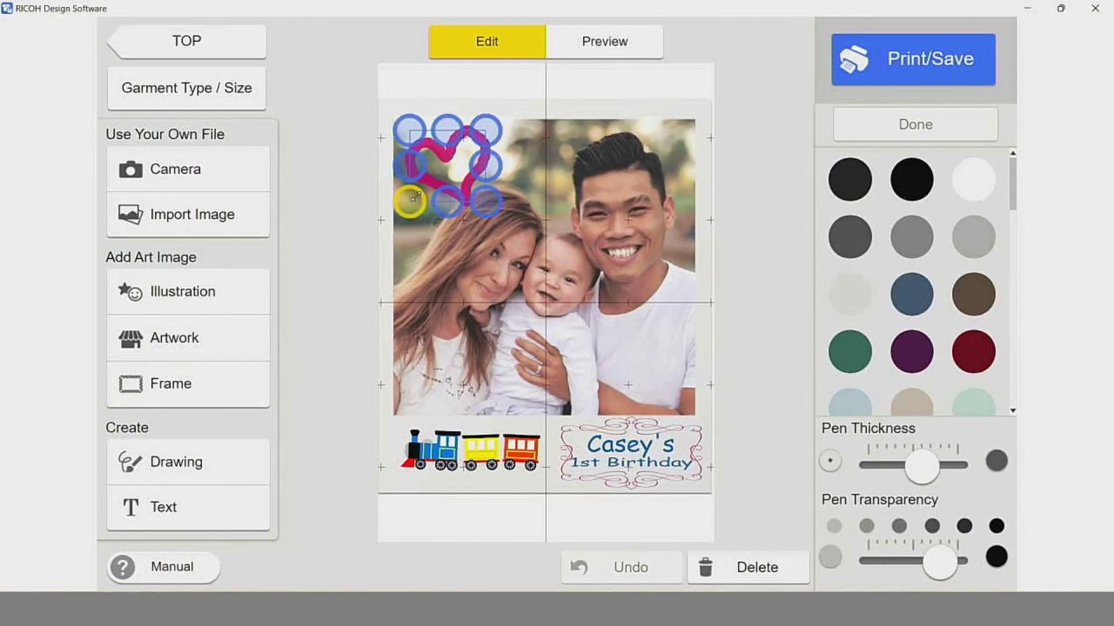
{"action": "left_click", "coordinate": [471, 455]}
{"action": "left_click_drag", "start_coordinate": [405, 424], "coordinate": [387, 420]}
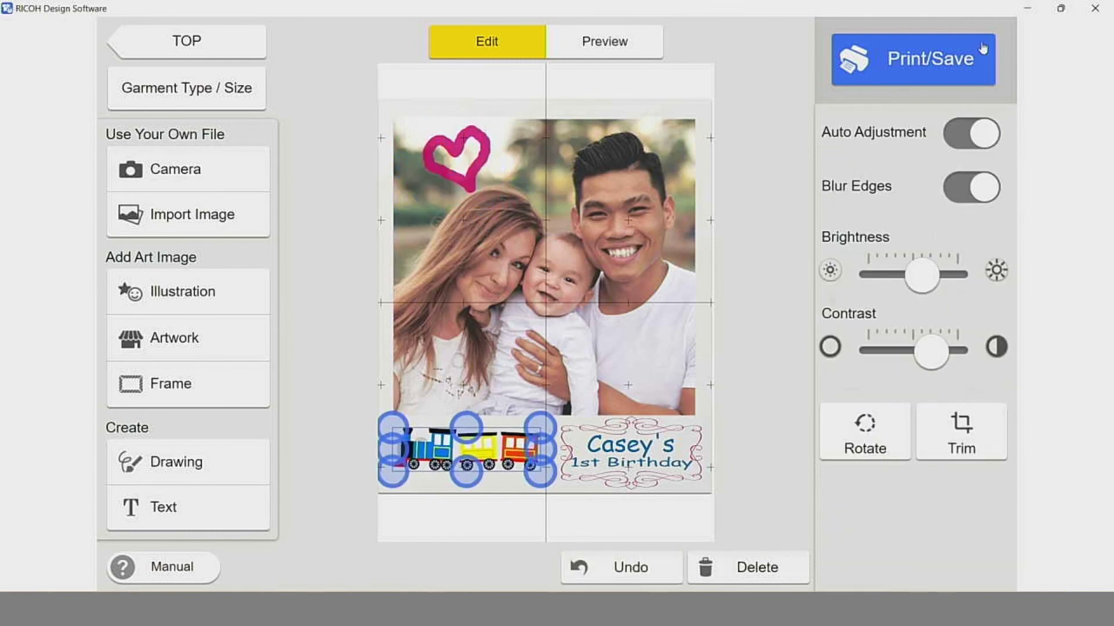